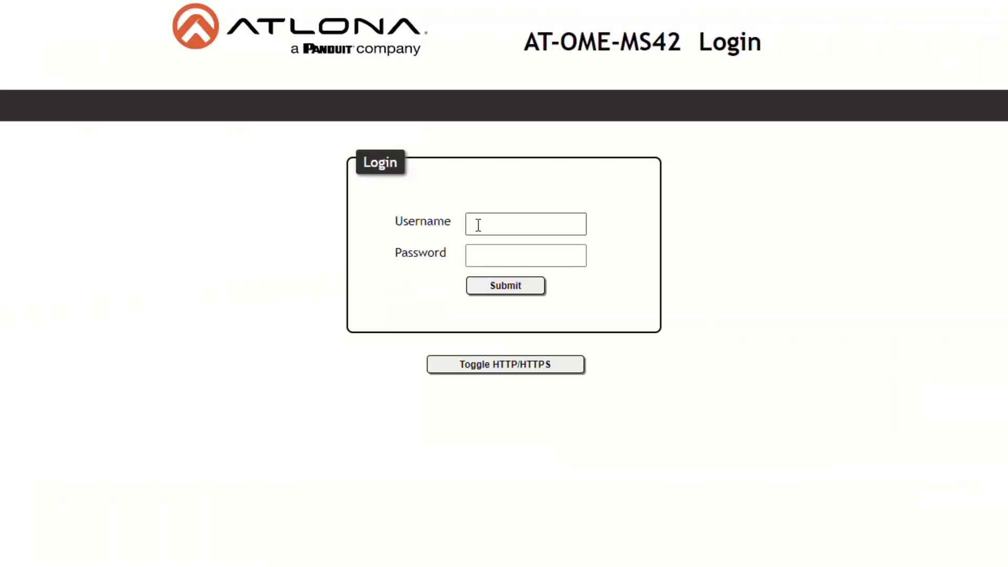
Step: Log in with the default admin username and password to reach the Info page
left_click(478, 225)
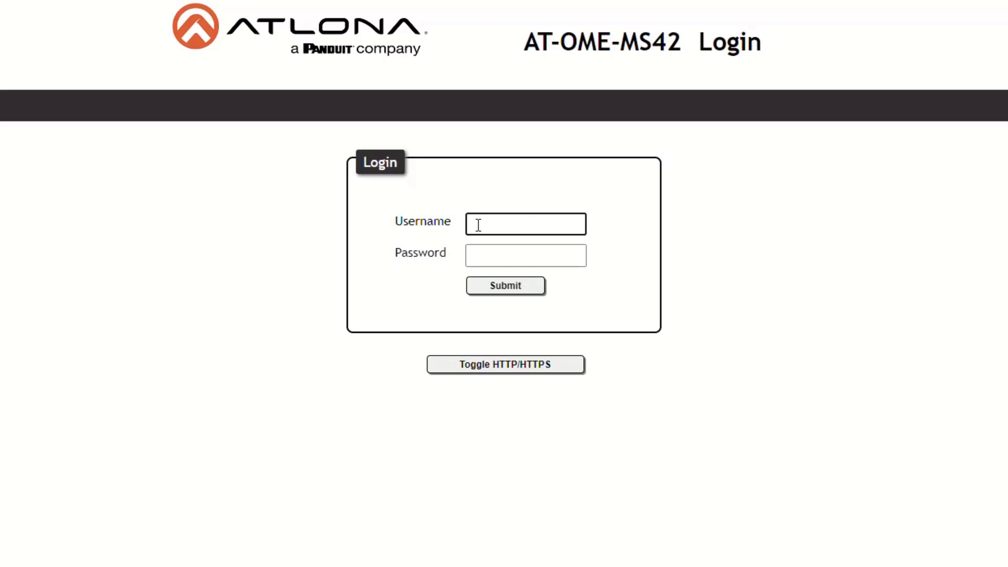
type("admin")
key("Tab")
type("Atlona")
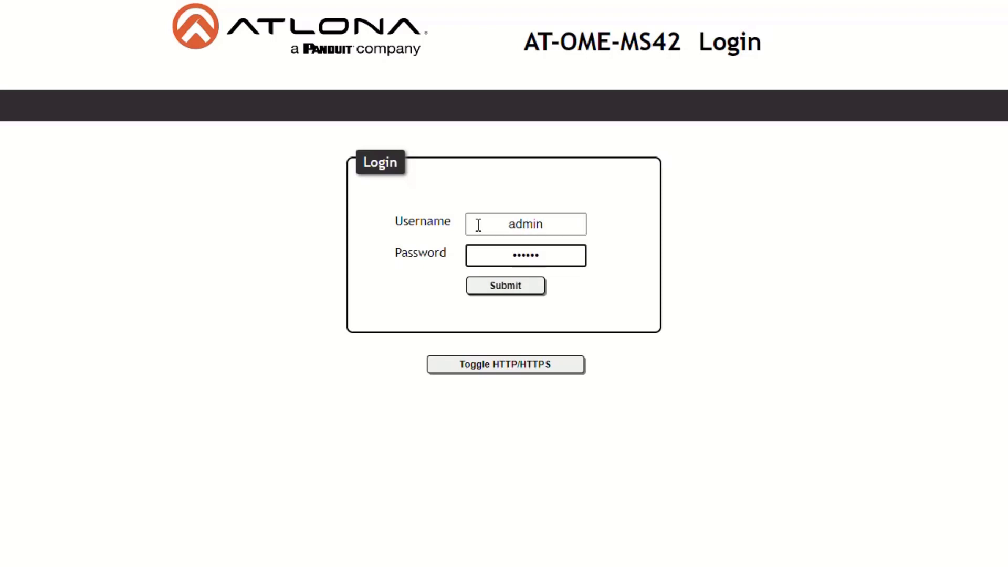
key("Return")
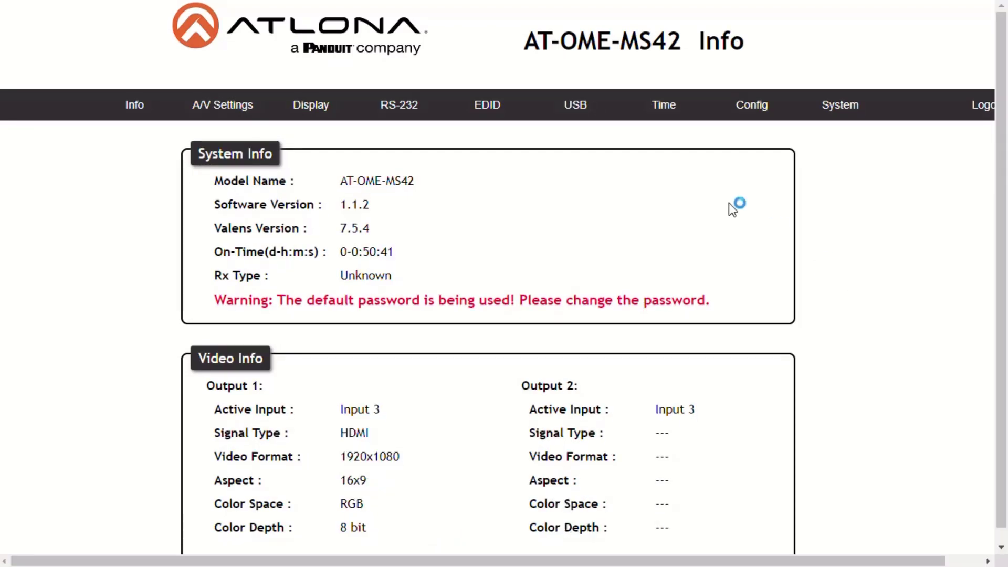
Step: Open A/V Settings and scroll through its Video, Audio and HDCP sections
left_click(259, 104)
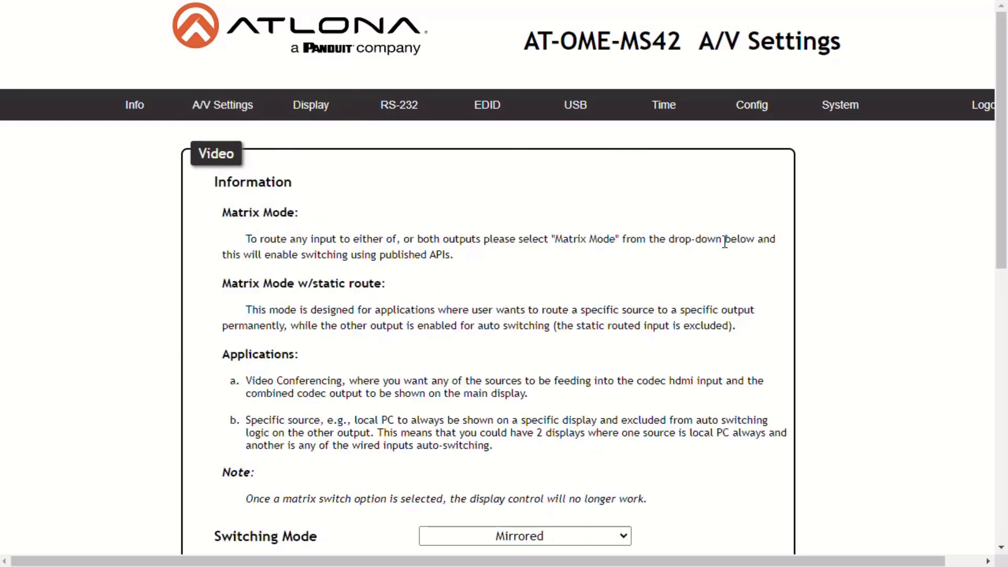
scroll(840, 318, "down", 3)
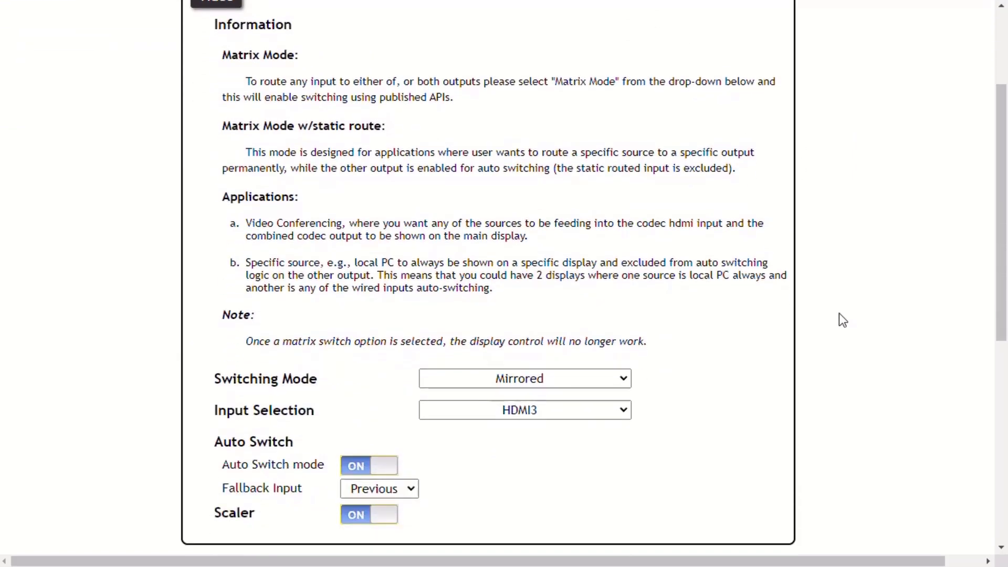
scroll(839, 314, "down", 7)
scroll(839, 313, "down", 1)
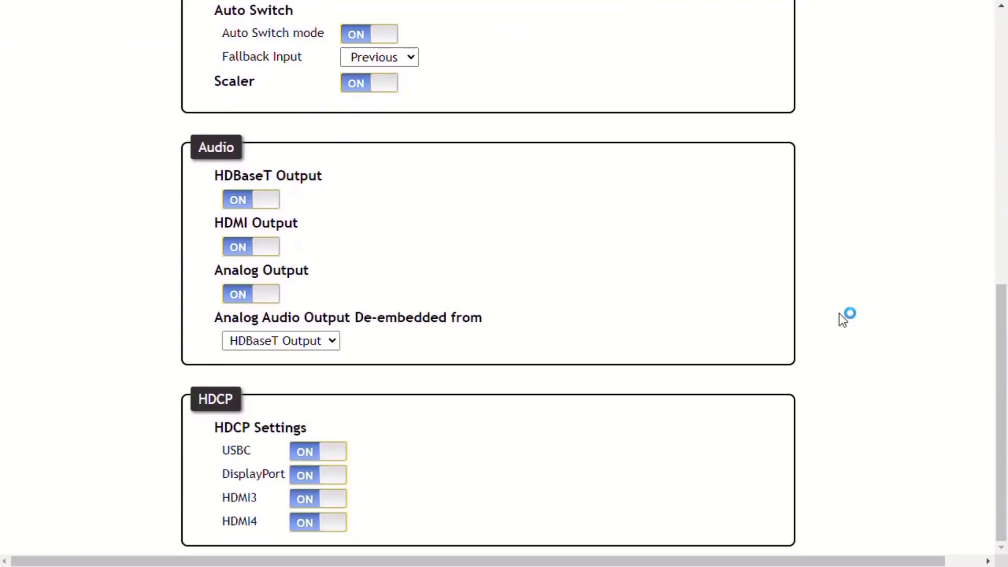
scroll(839, 313, "up", 6)
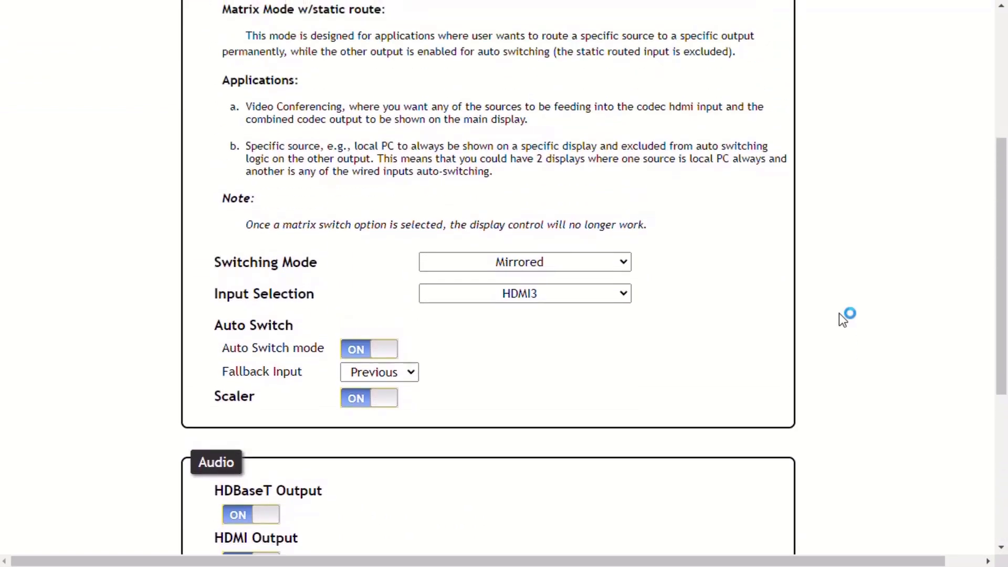
scroll(839, 313, "up", 3)
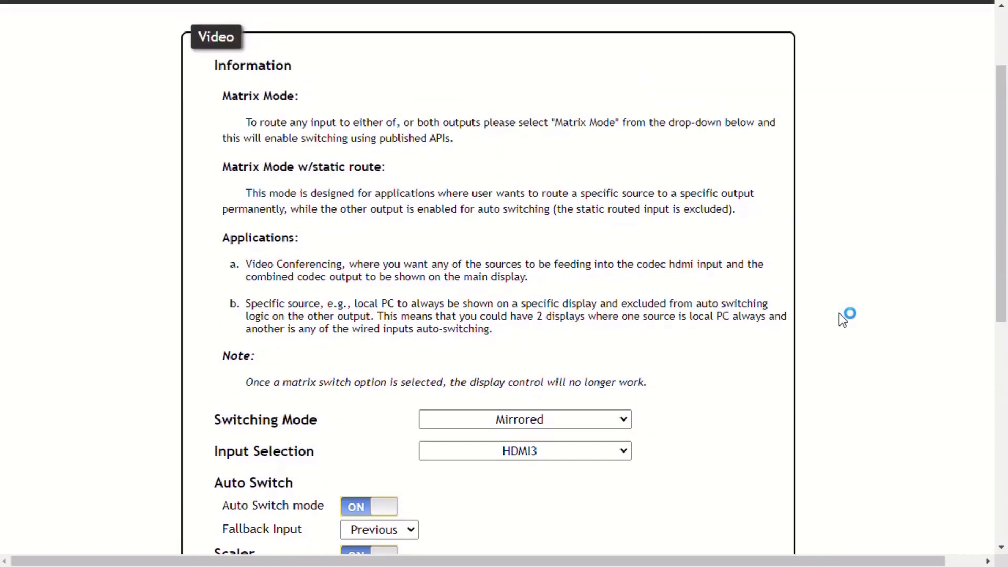
scroll(839, 313, "down", 1)
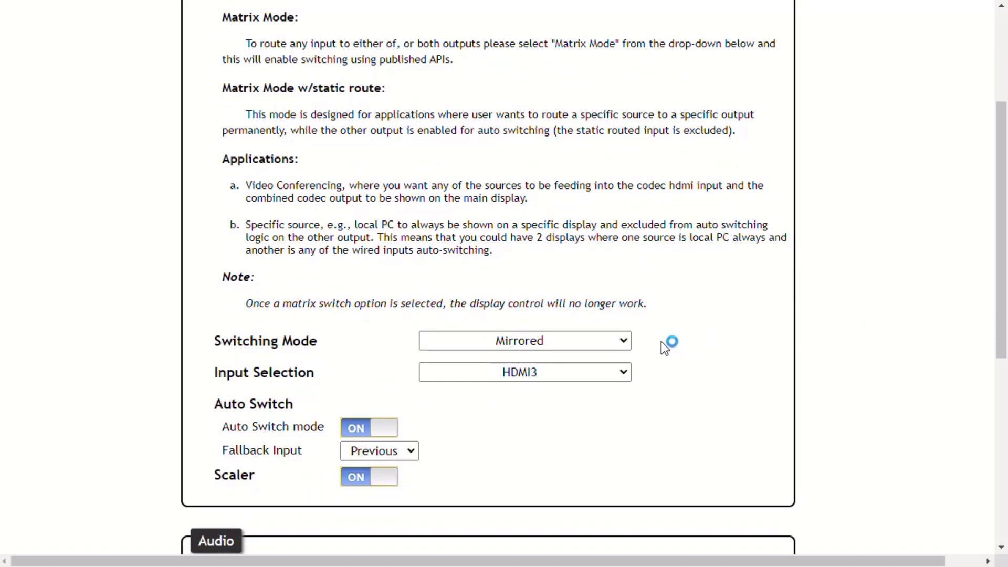
Step: Switch to Matrix Mode, accepting the display control warning, and set the HDMI Source to HDMI3
left_click(624, 341)
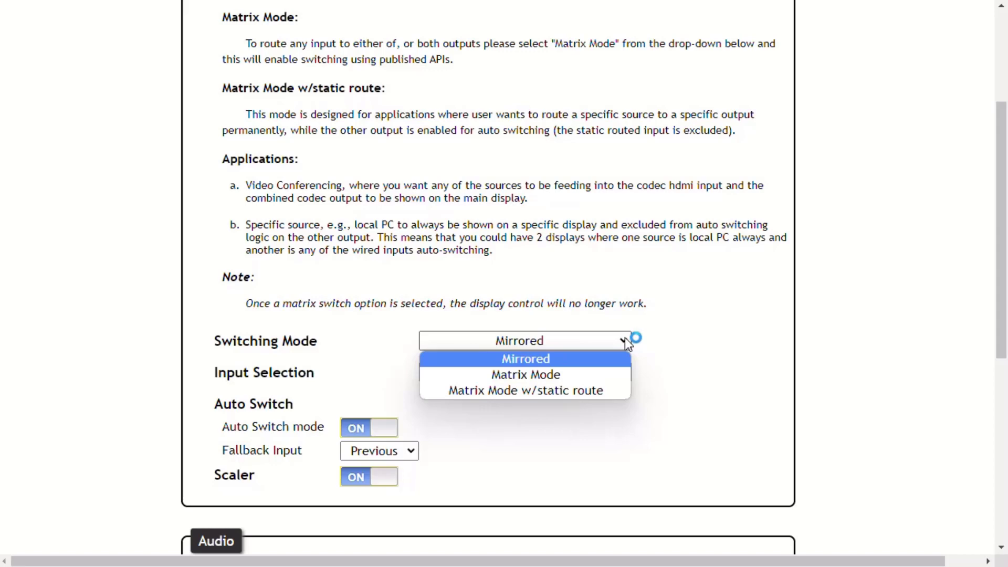
left_click(609, 377)
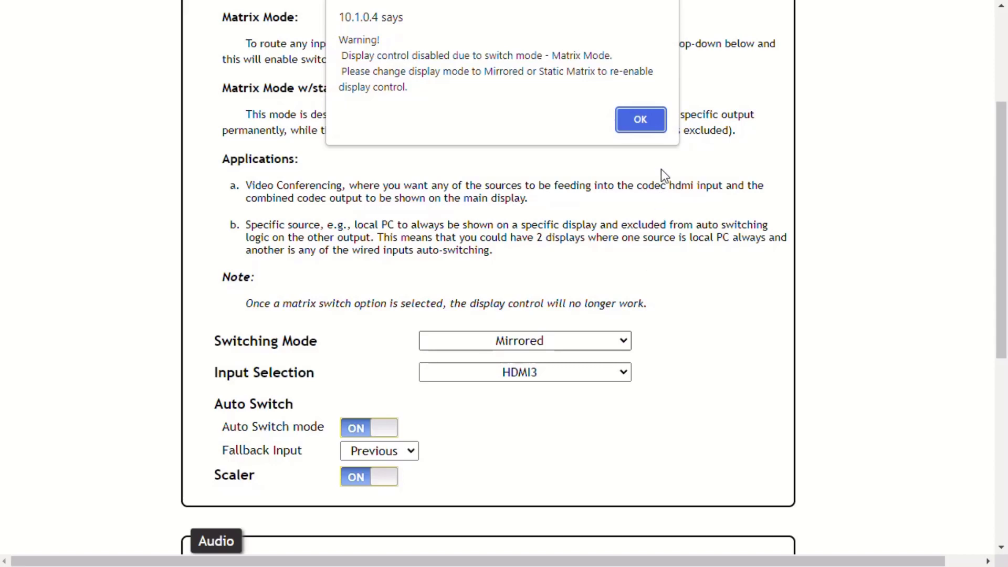
left_click(652, 133)
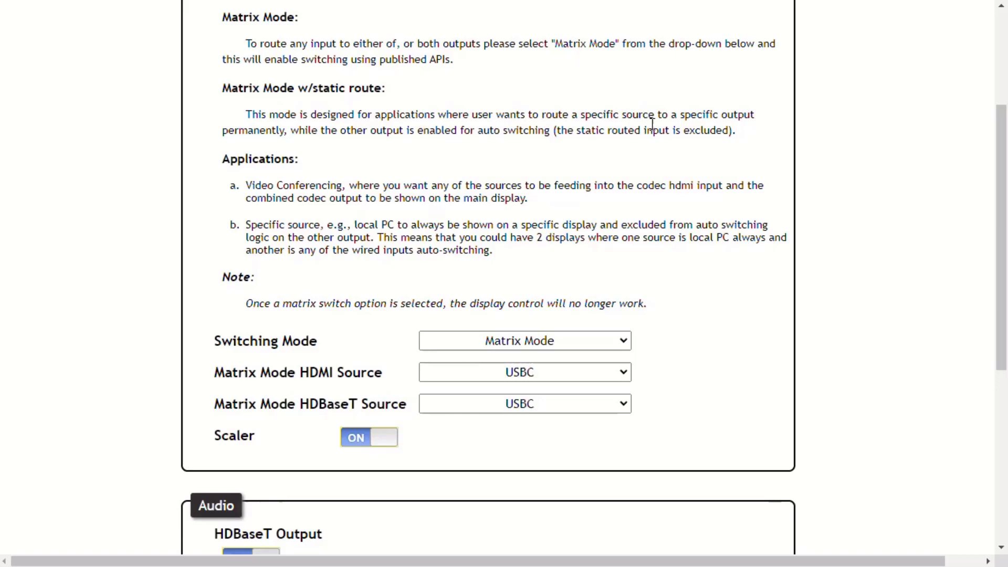
left_click(624, 374)
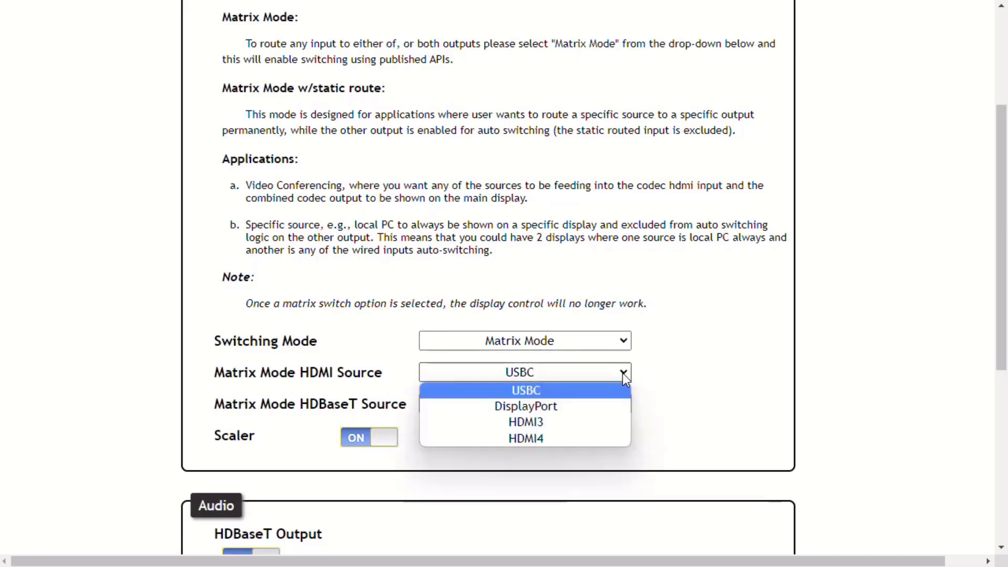
left_click(613, 427)
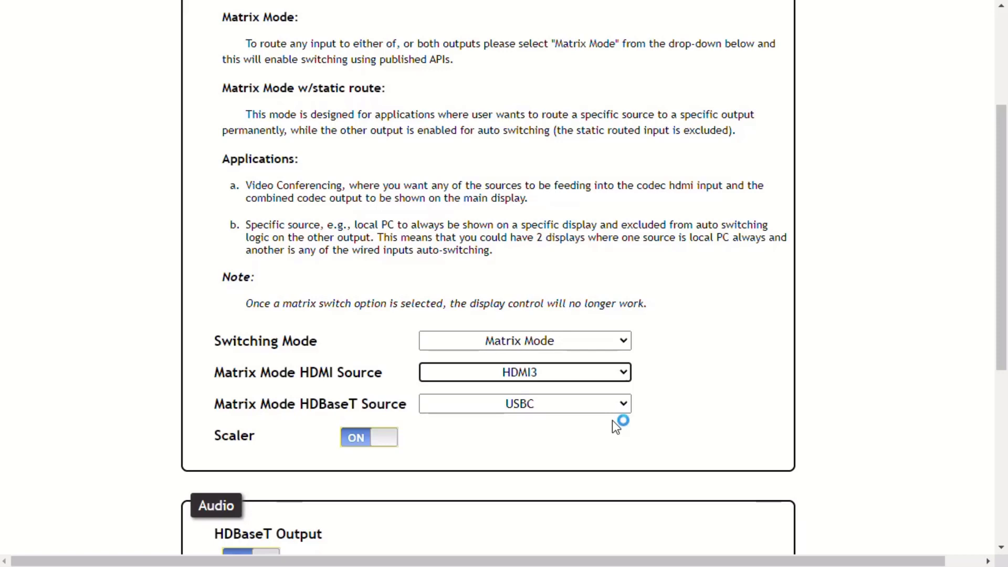
left_click(624, 342)
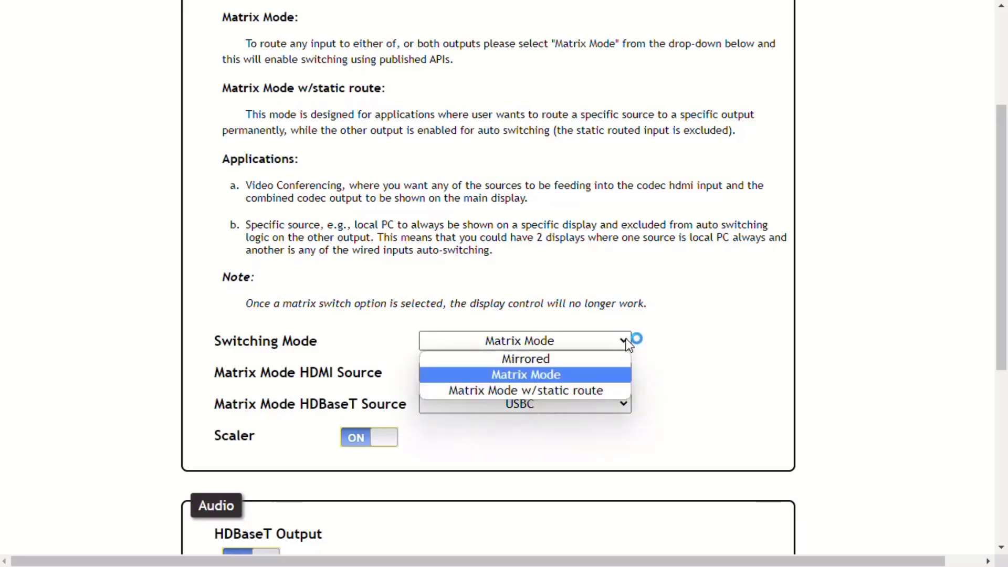
Step: Use Matrix Mode w/static route with fallback input HDMI4, leaving the Scaler on
left_click(607, 393)
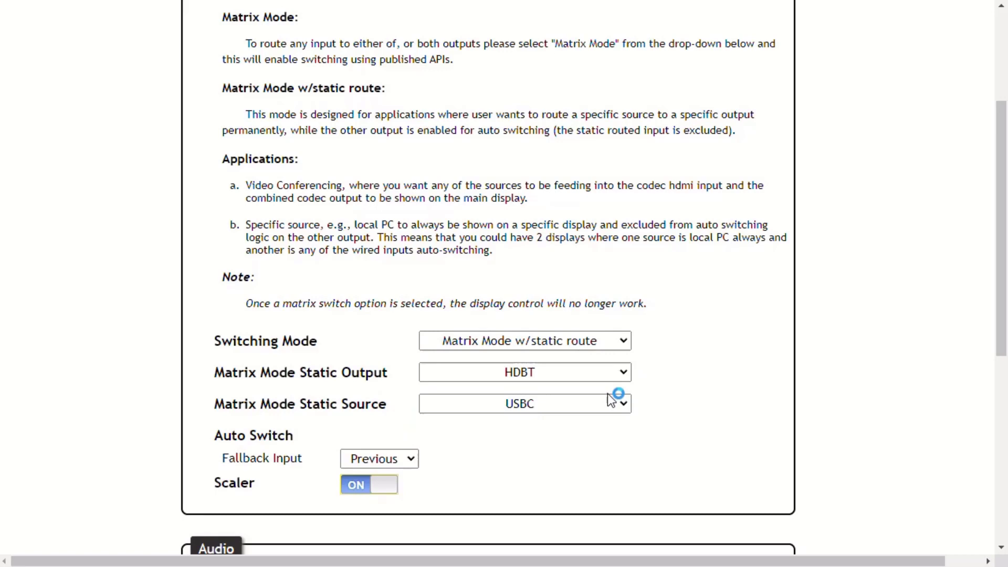
left_click(411, 465)
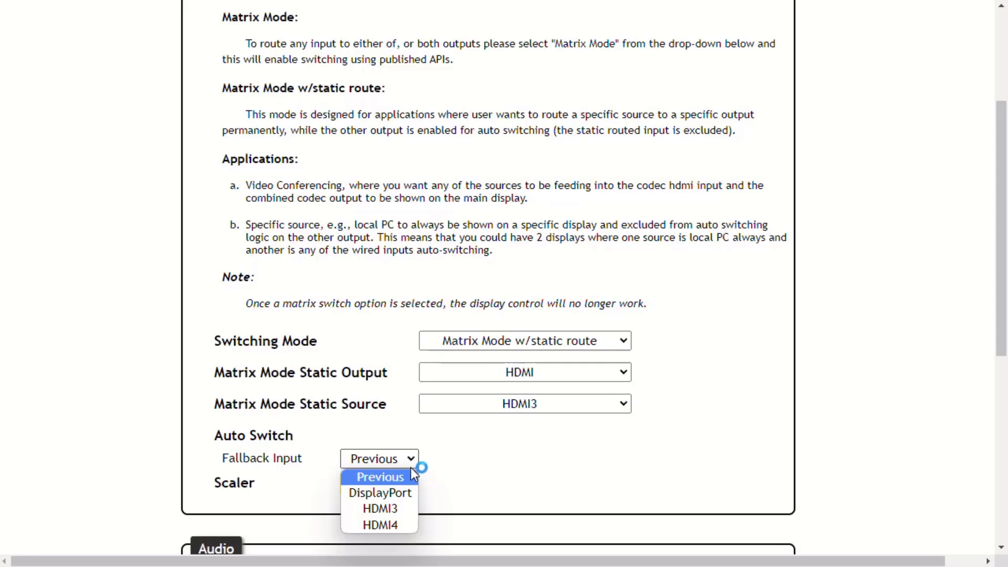
left_click(404, 524)
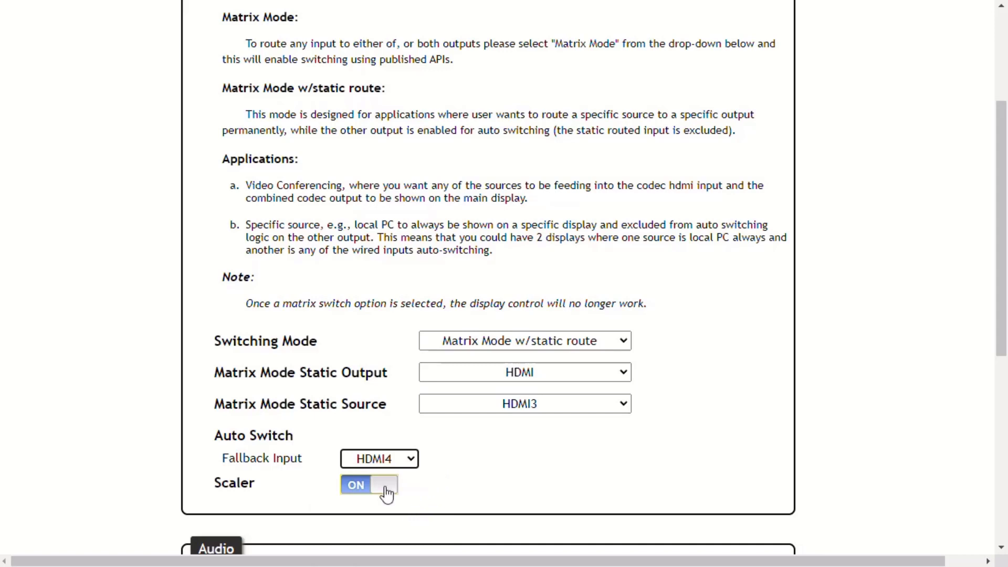
left_click(360, 491)
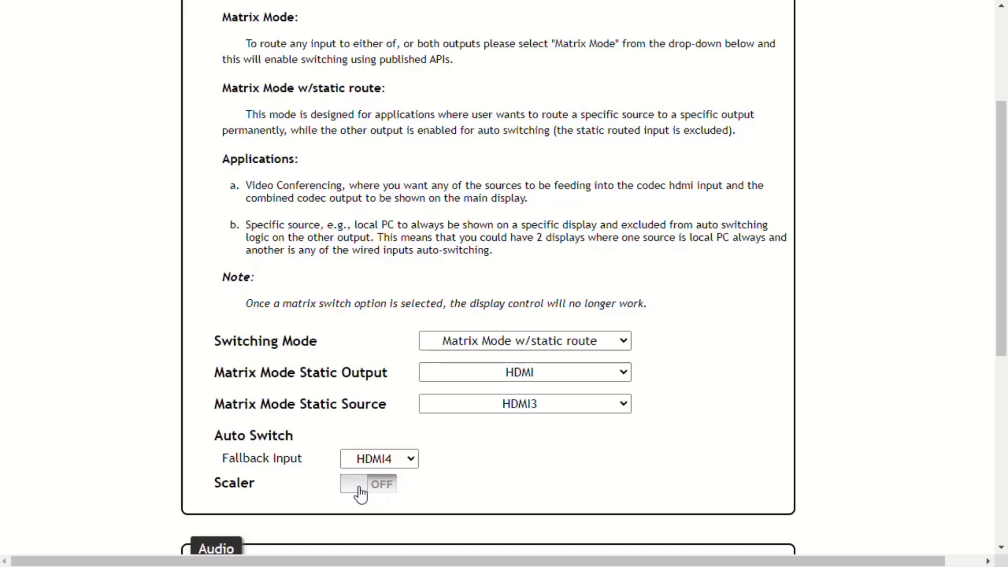
left_click(388, 494)
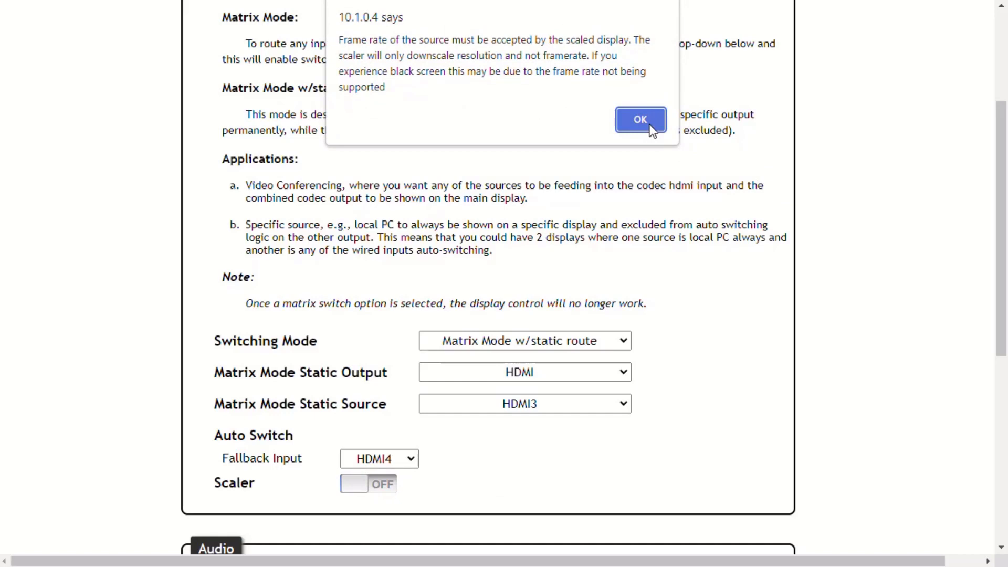
left_click(650, 128)
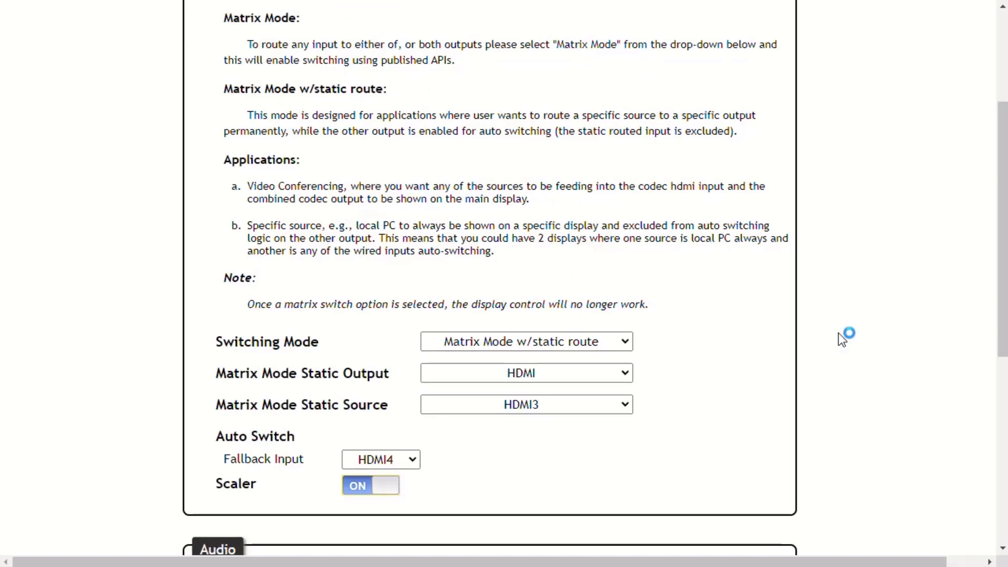
scroll(839, 333, "down", 5)
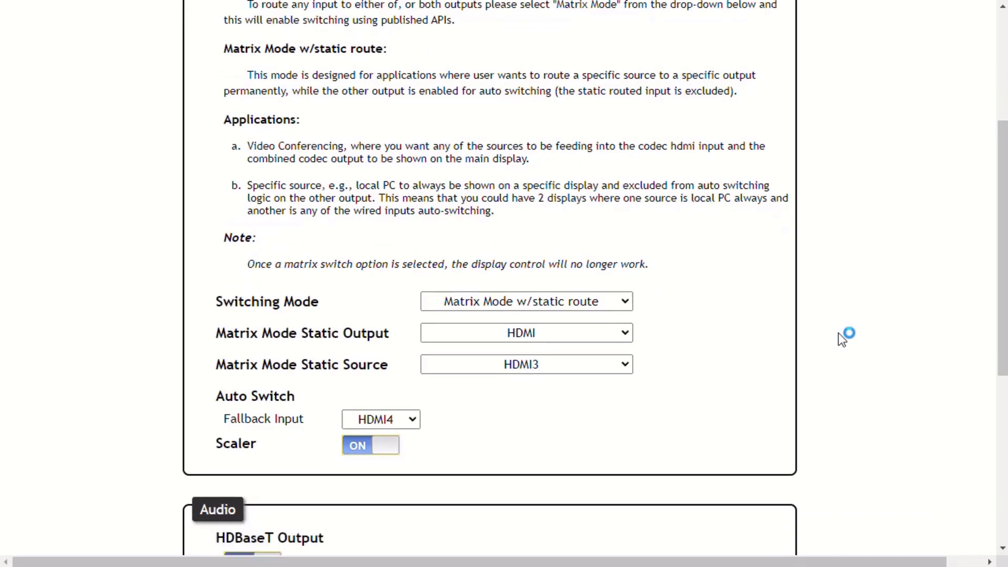
scroll(842, 333, "down", 3)
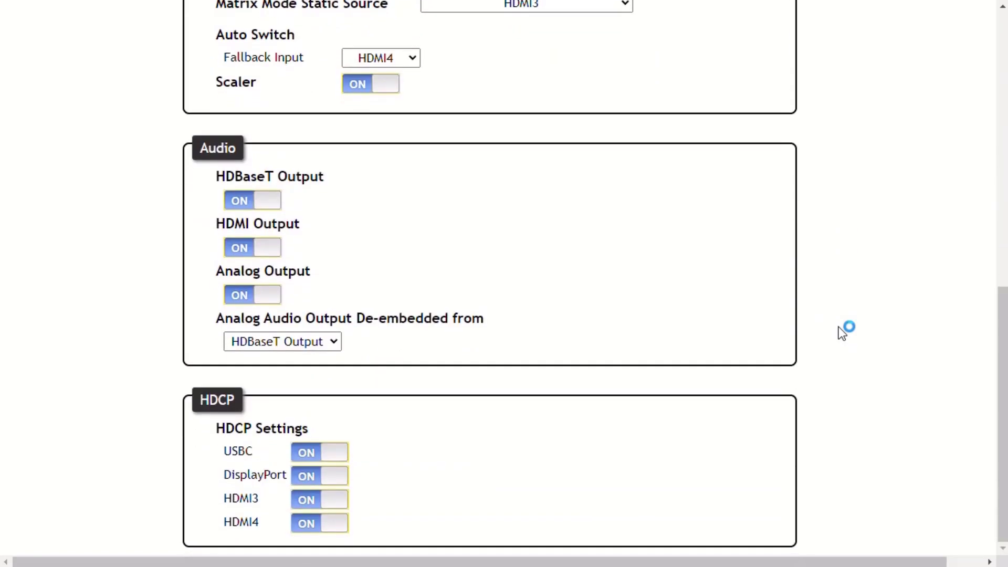
mouse_move(338, 433)
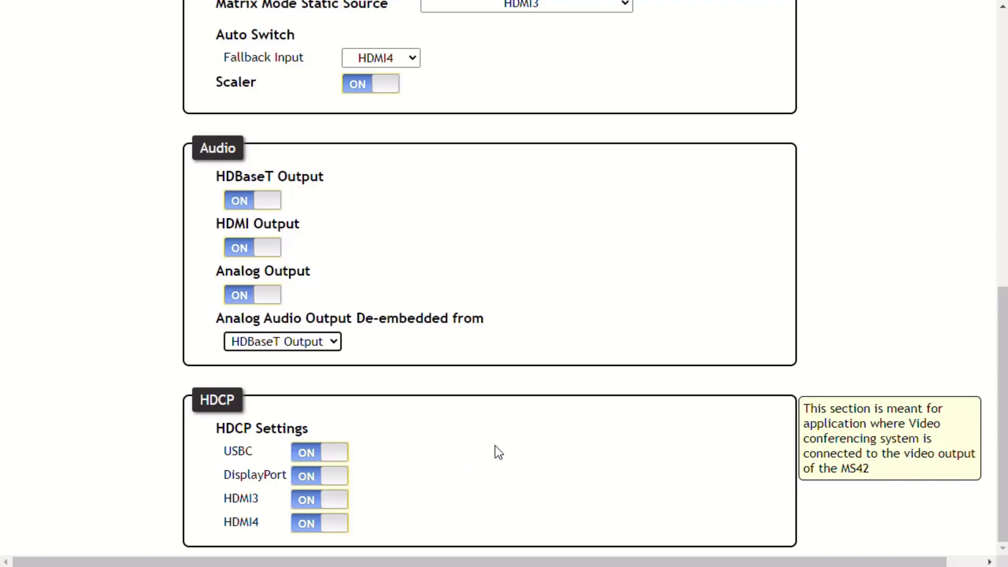
left_click(309, 462)
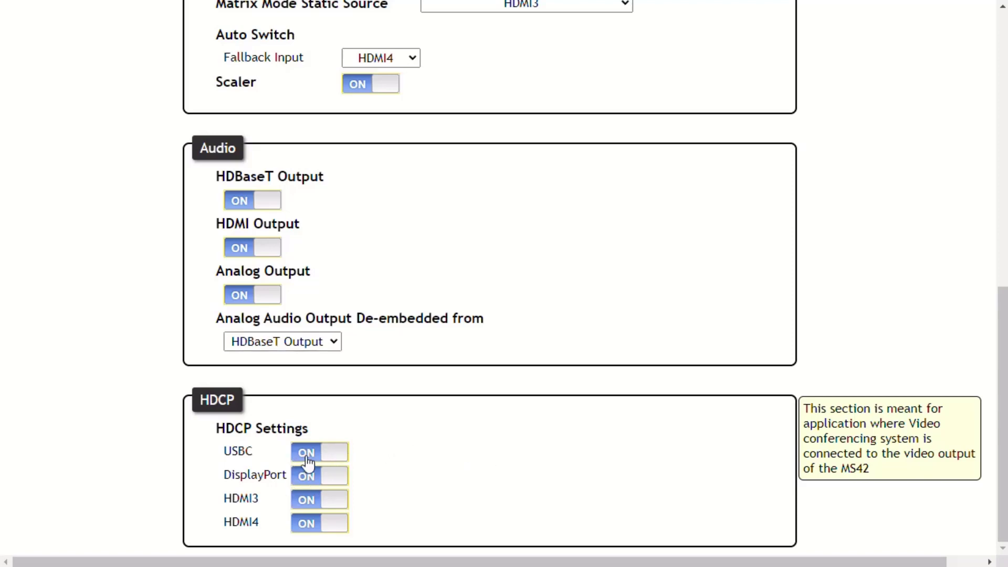
left_click(333, 463)
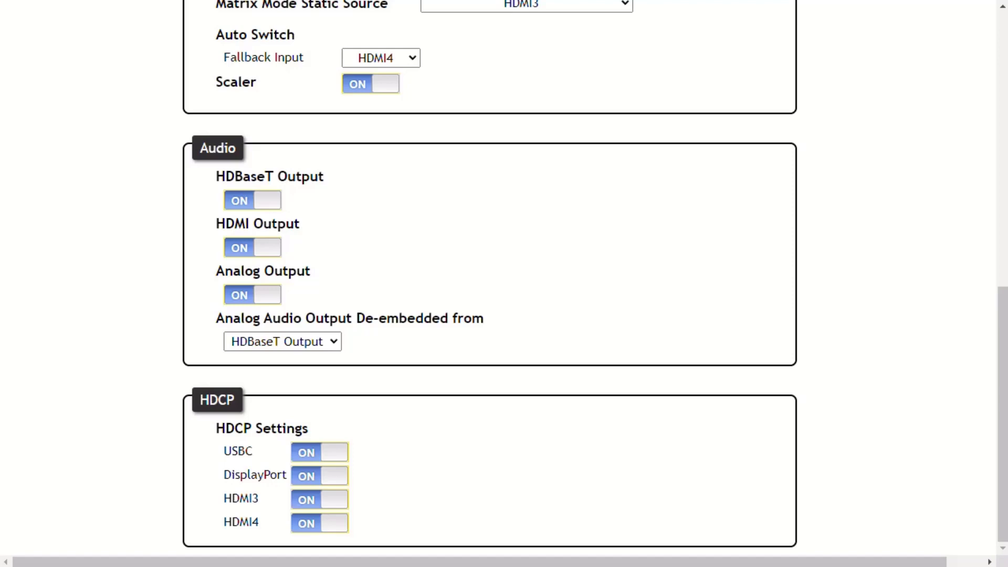
mouse_move(519, 423)
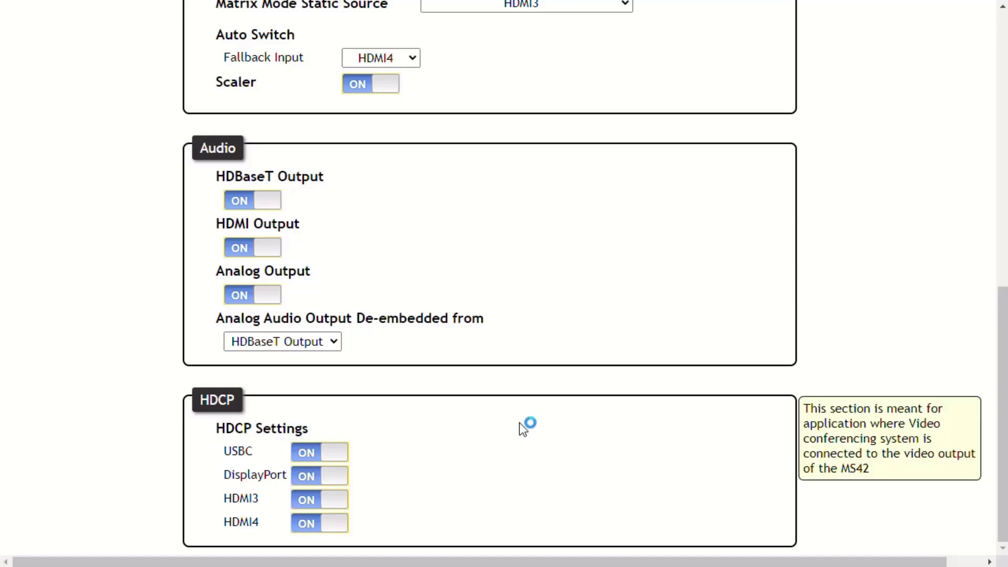
scroll(519, 423, "up", 10)
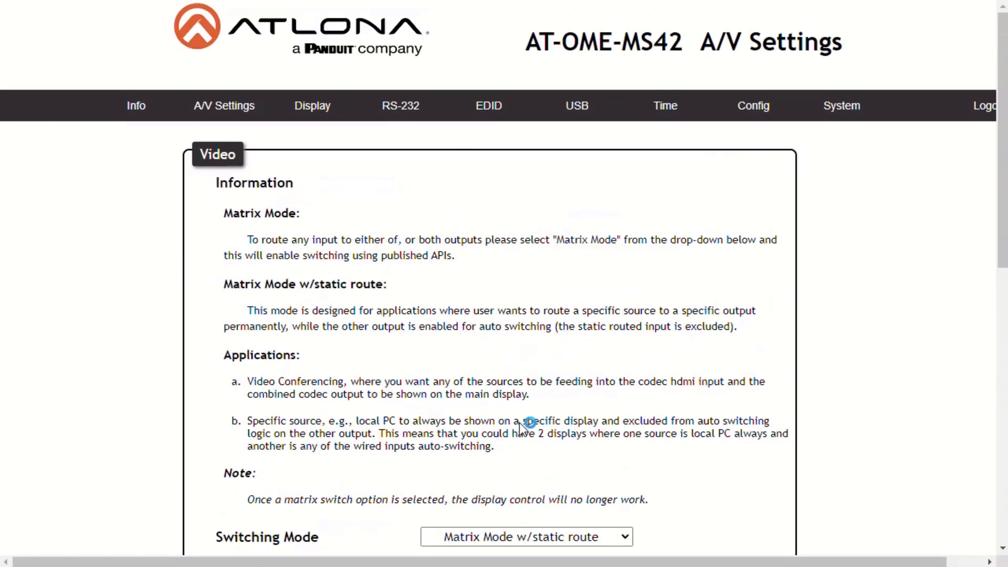
Step: Open the Display page to view CEC power commands and System Settings with Control Type RS-232
left_click(318, 121)
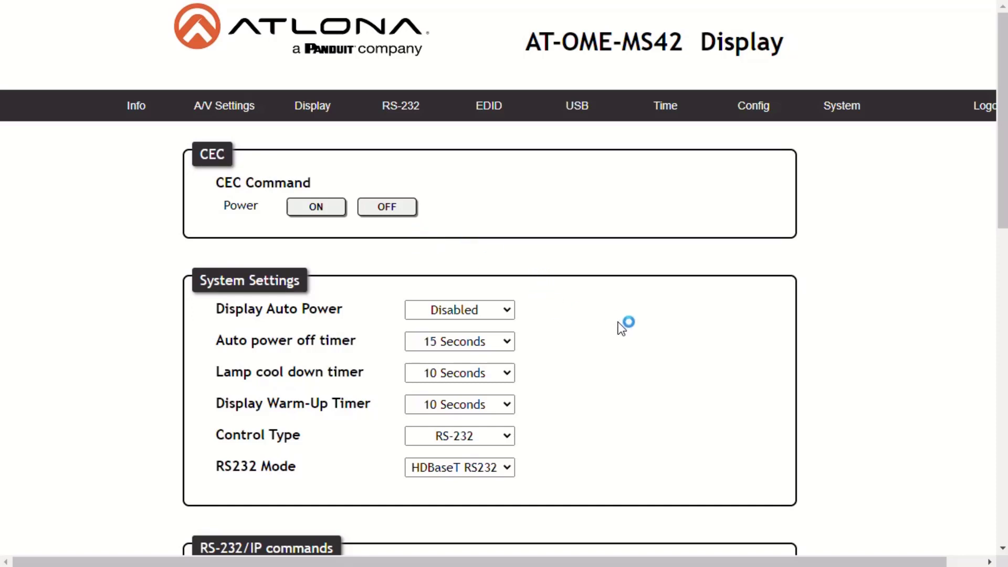
left_click(508, 313)
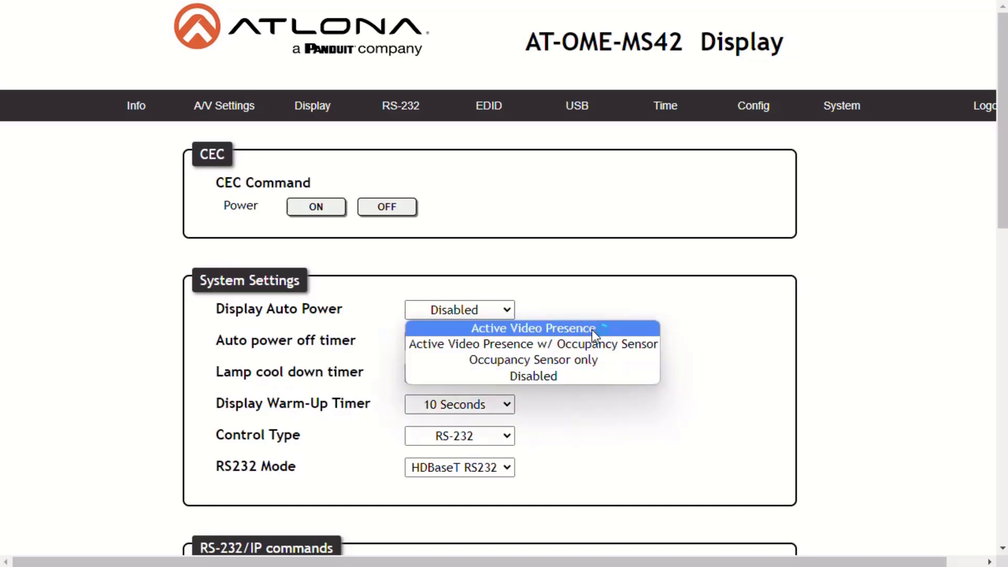
left_click(655, 374)
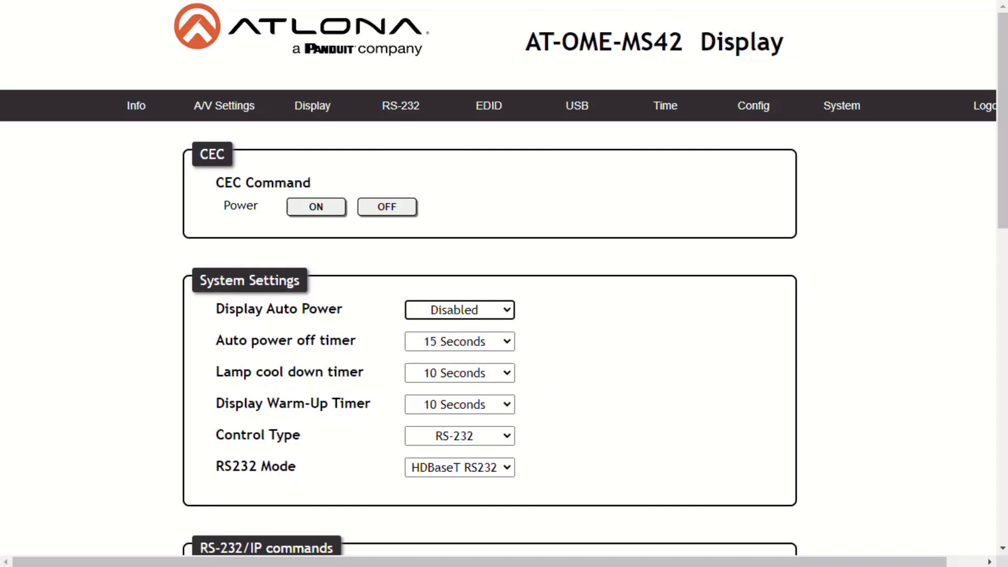
left_click(508, 344)
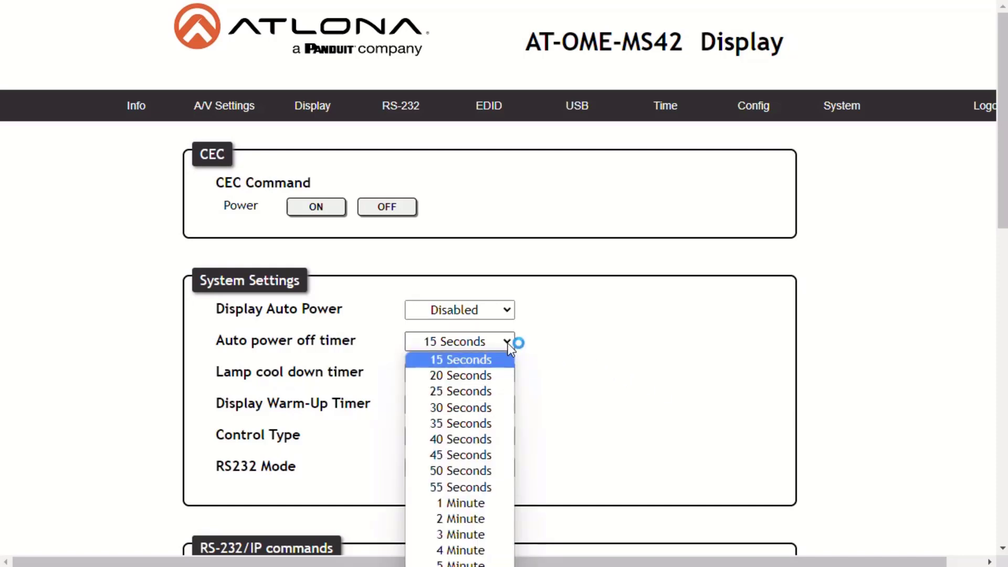
left_click(508, 345)
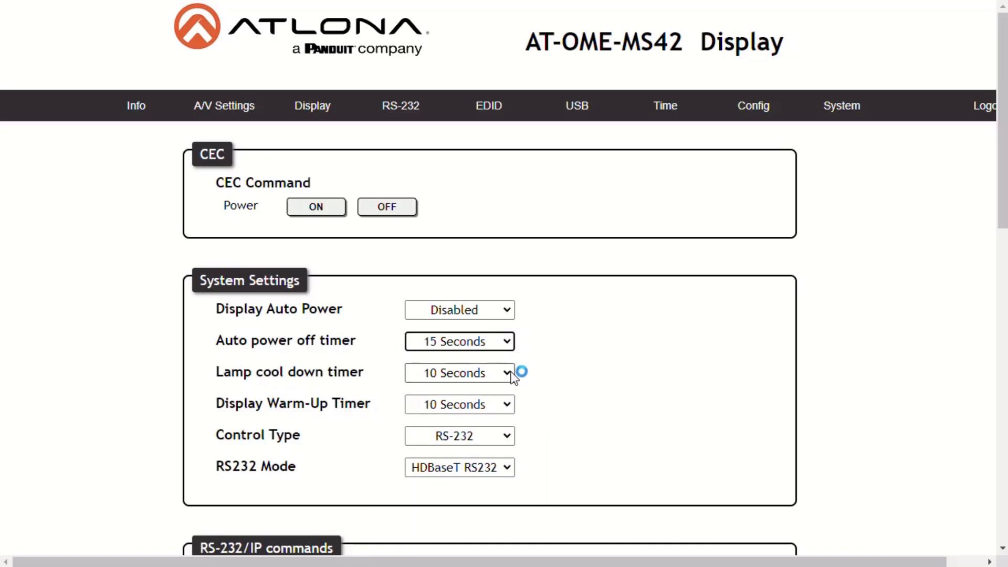
left_click(508, 373)
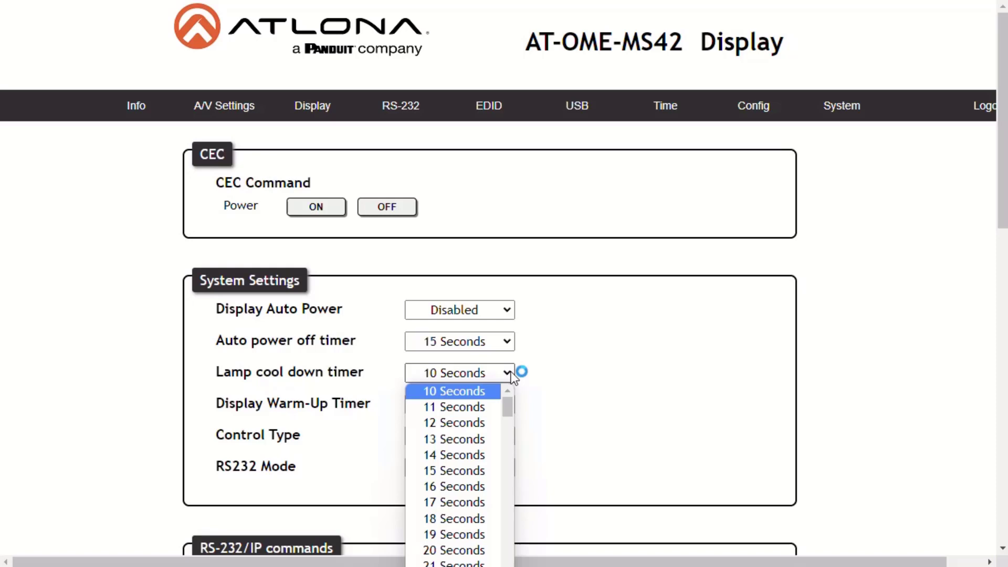
left_click(512, 373)
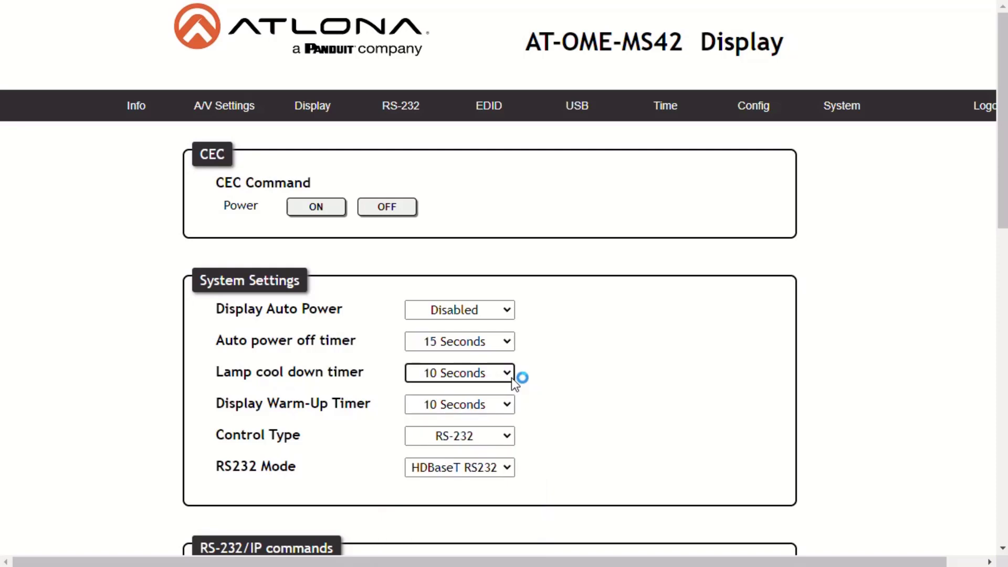
left_click(507, 410)
scroll(512, 385, "down", 9)
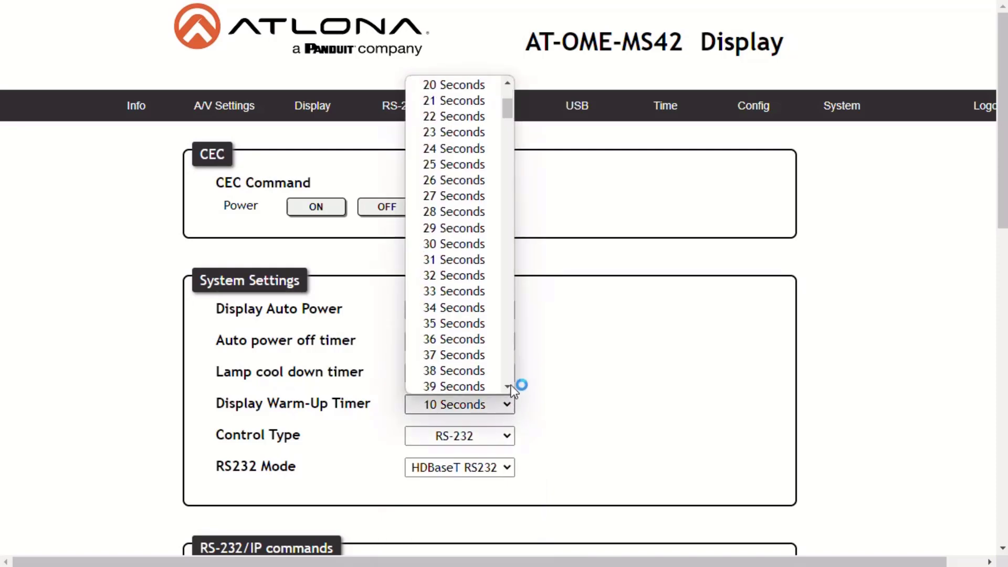
scroll(511, 382, "down", 7)
left_click(507, 408)
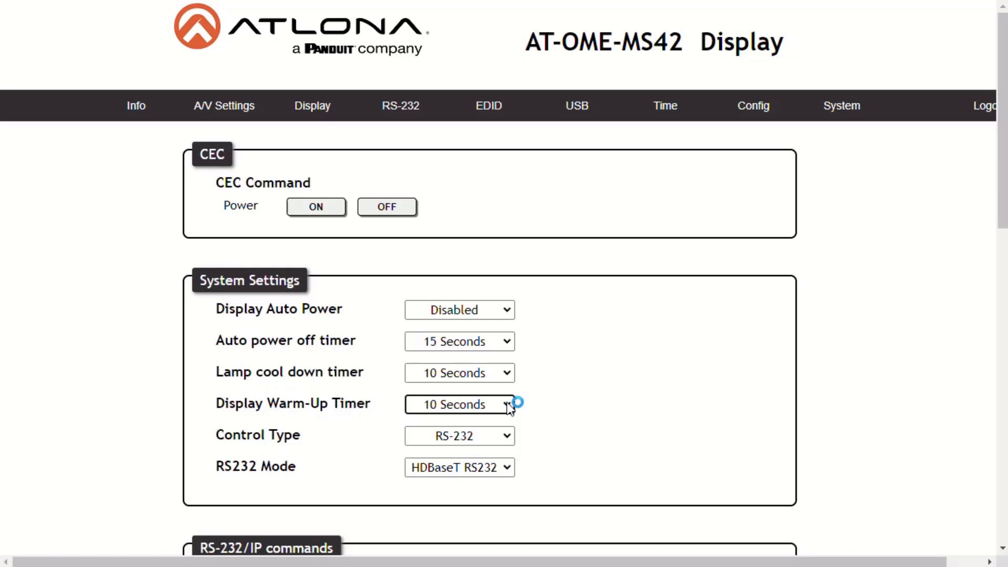
left_click(507, 436)
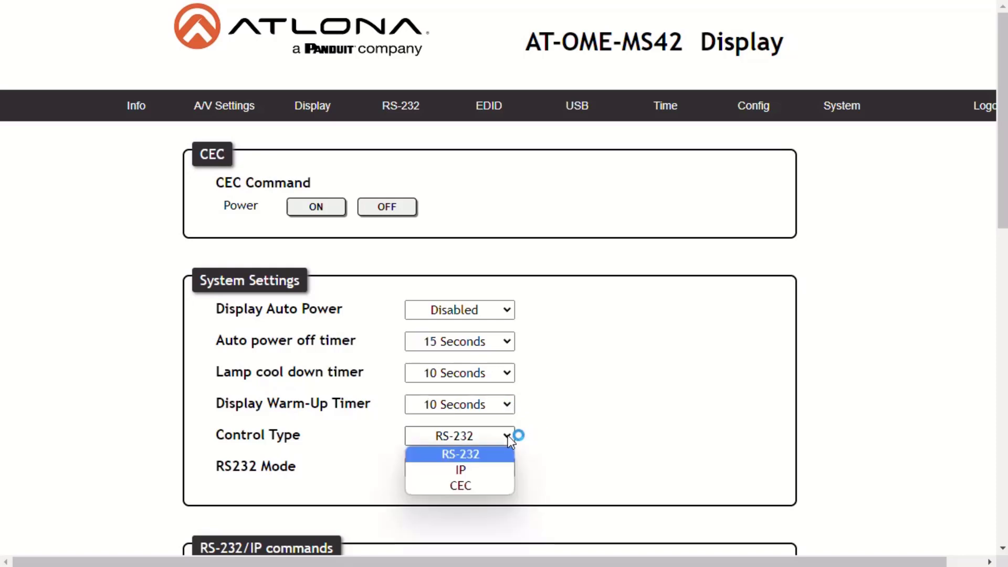
left_click(508, 436)
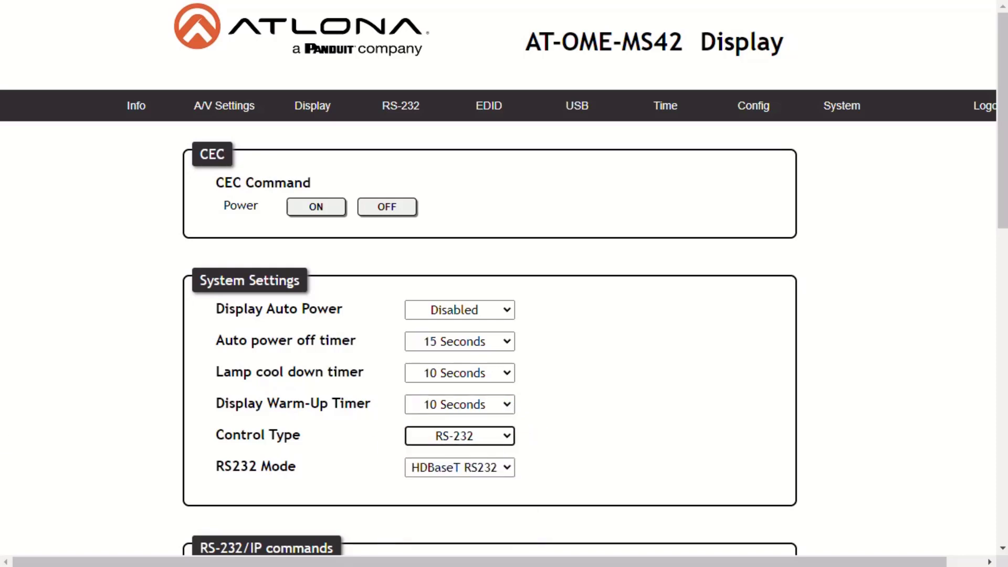
left_click(508, 467)
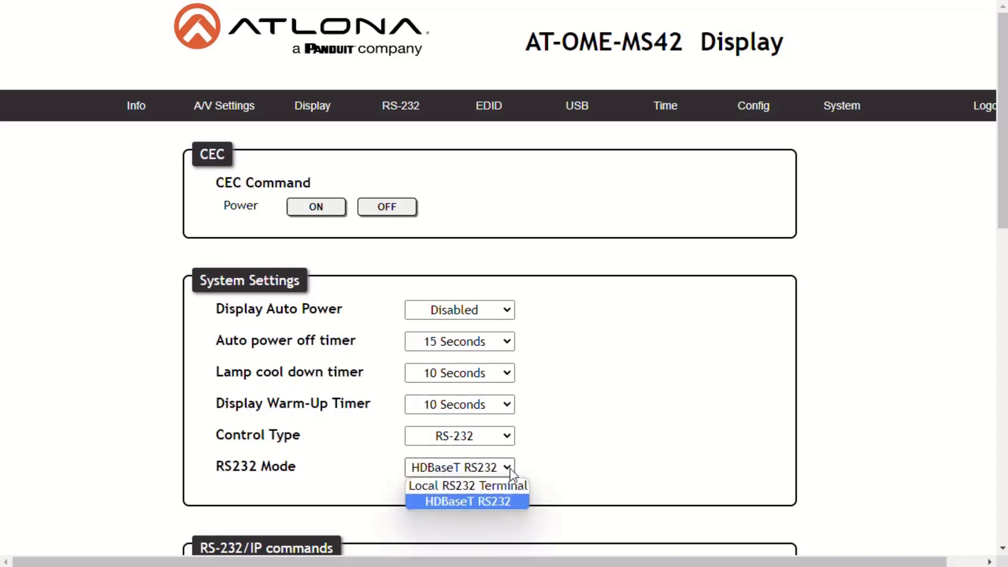
left_click(509, 469)
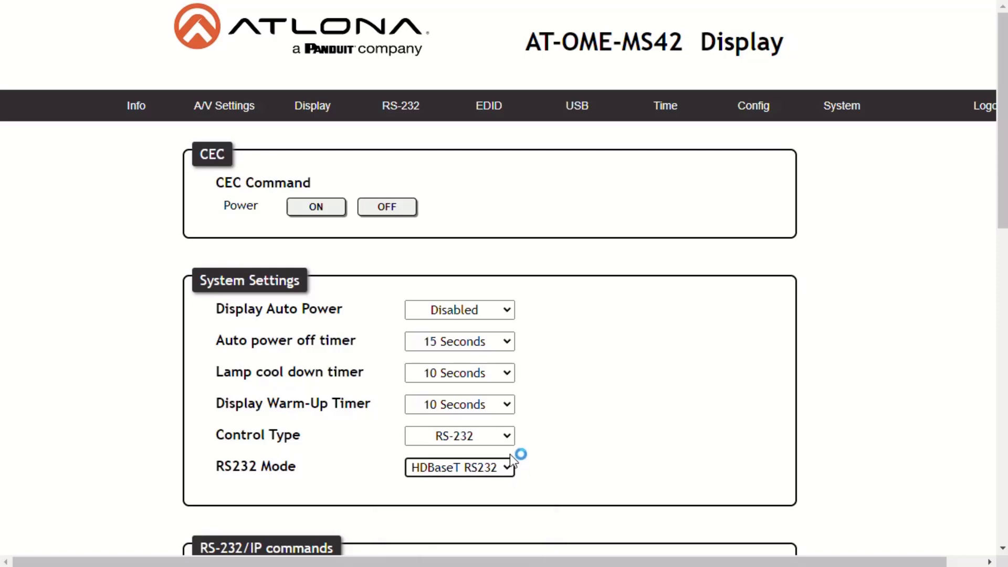
left_click(506, 436)
left_click(488, 482)
left_click(499, 437)
left_click(502, 455)
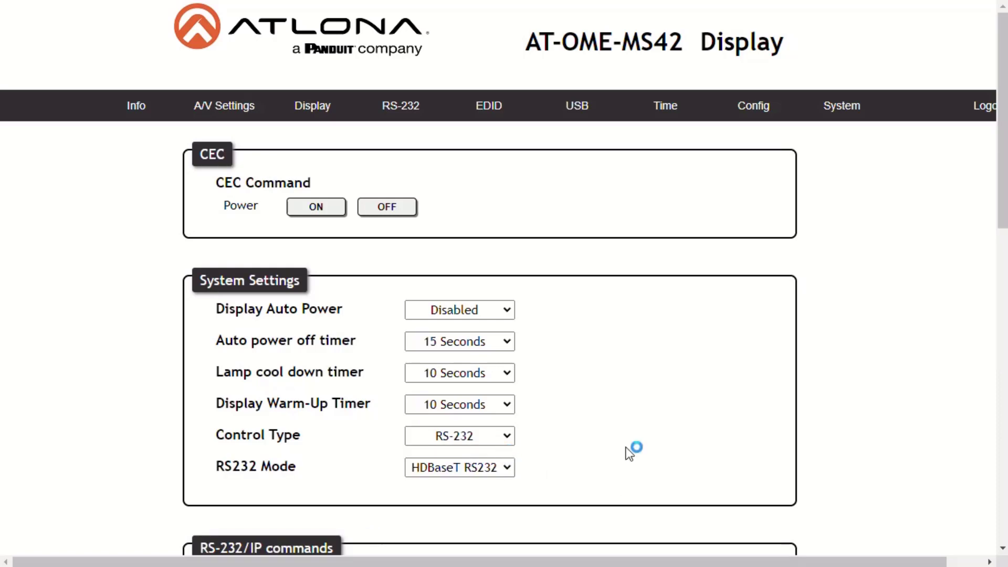
Step: Review the RS-232/IP command settings, keeping the RS232 mode at HDBaseT RS232
scroll(630, 453, "down", 6)
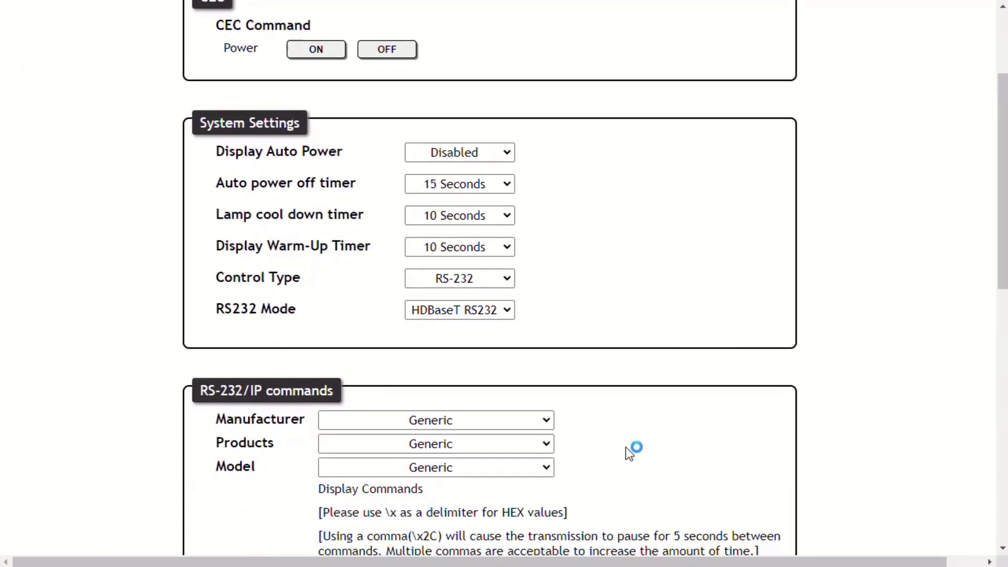
scroll(630, 453, "down", 4)
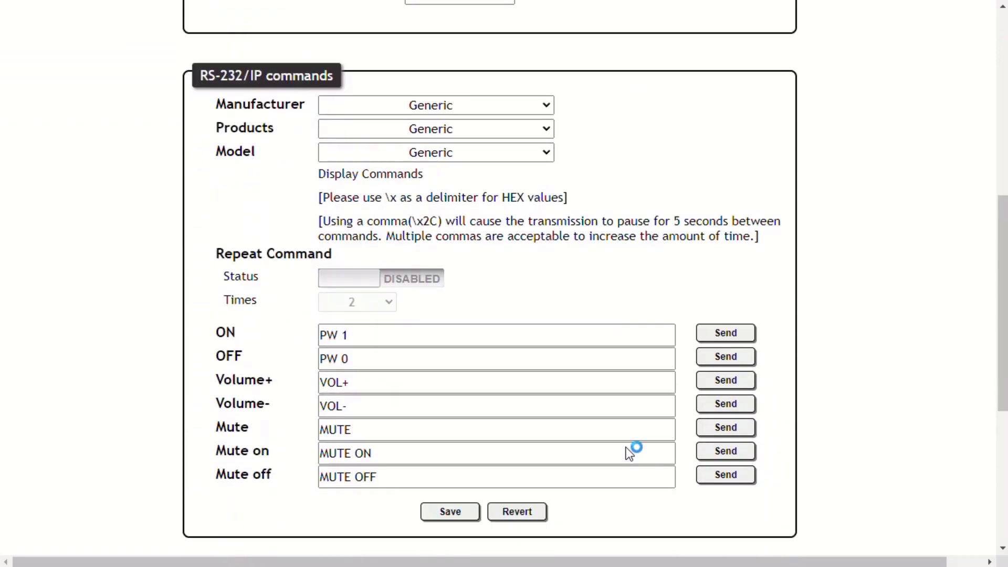
scroll(630, 453, "up", 1)
scroll(596, 180, "up", 1)
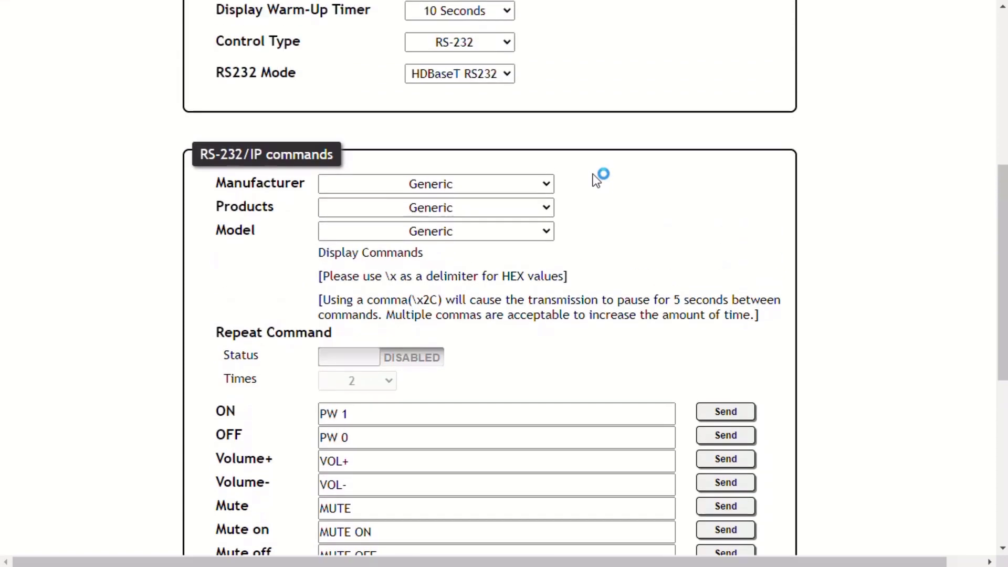
left_click(505, 80)
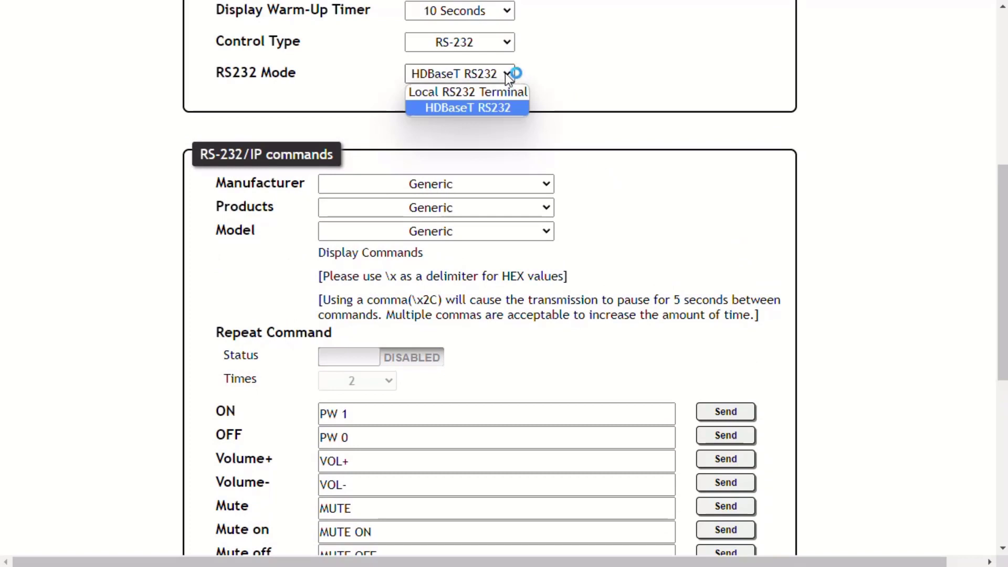
left_click(505, 73)
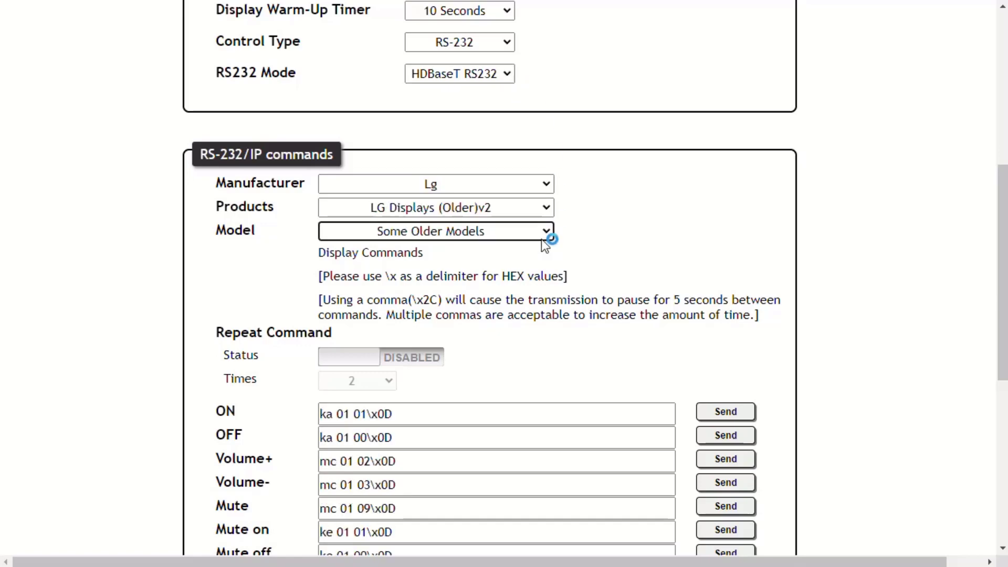
Step: Try Repeat Command (count 2), turn it back off, and save the LG display commands
left_click(425, 367)
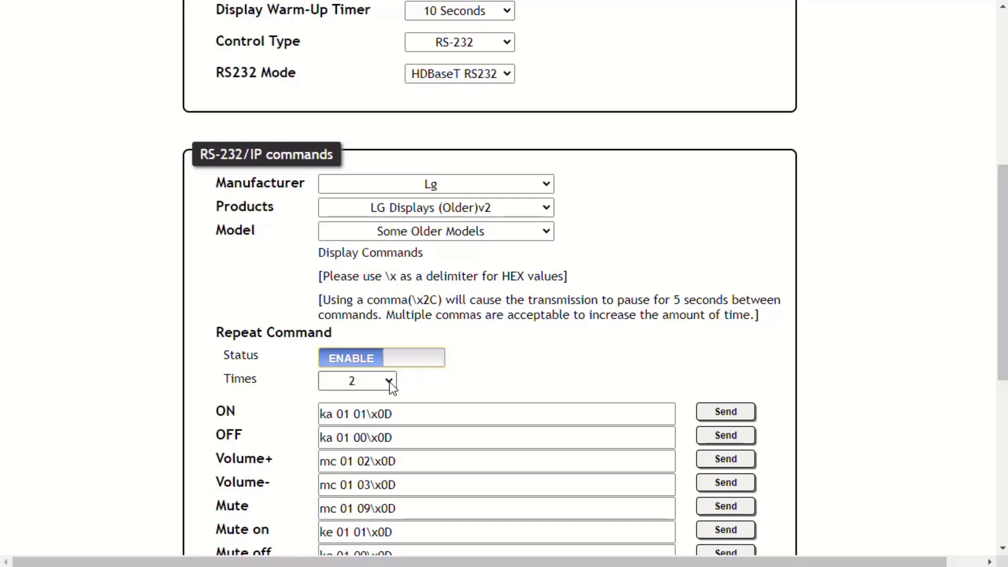
left_click(390, 383)
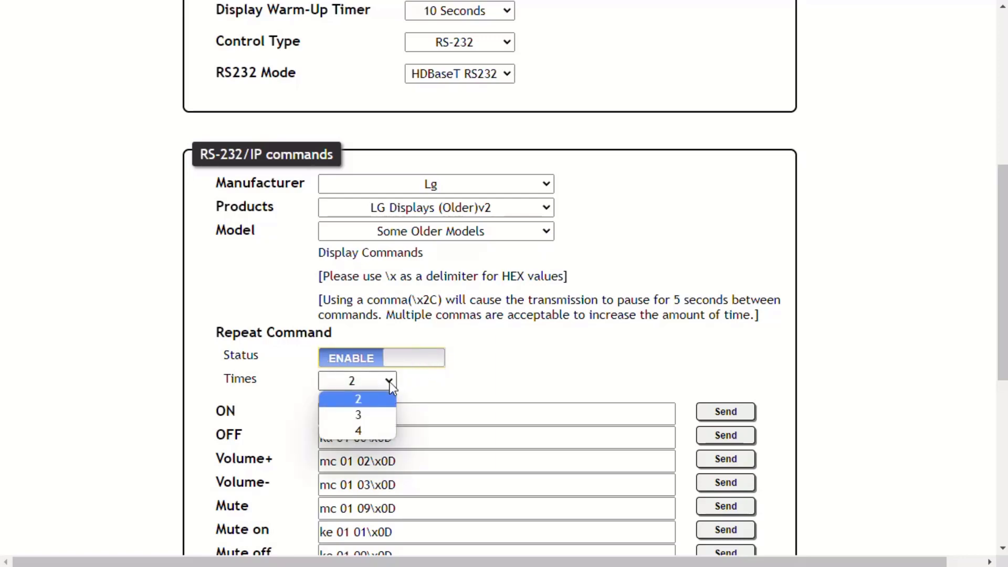
left_click(388, 381)
left_click(360, 362)
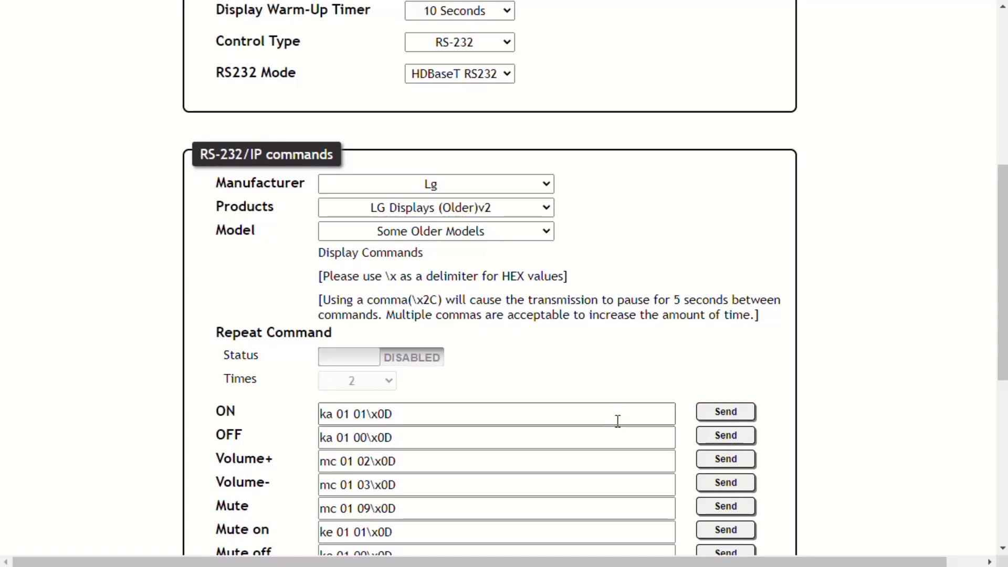
scroll(619, 421, "down", 2)
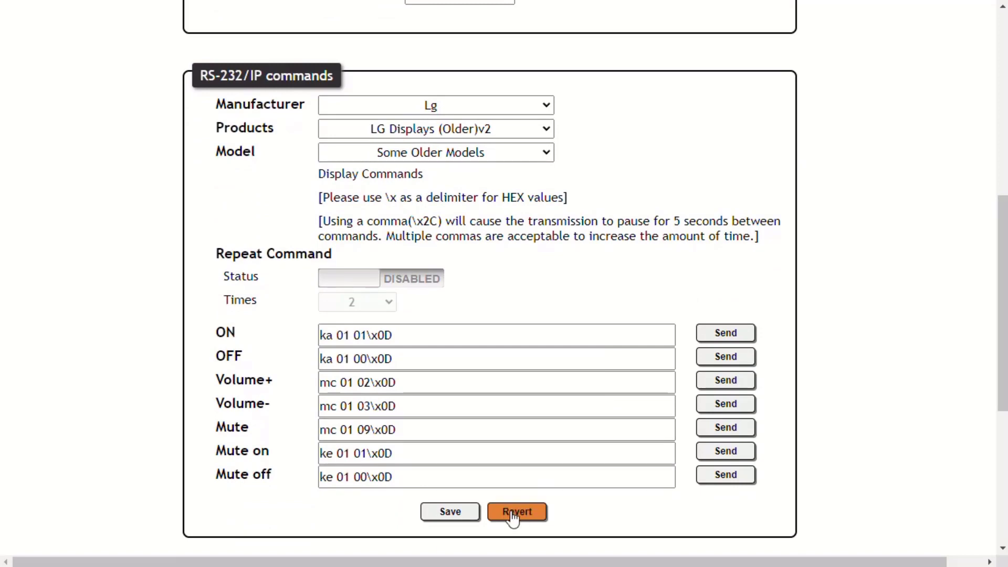
left_click(452, 510)
scroll(614, 482, "up", 4)
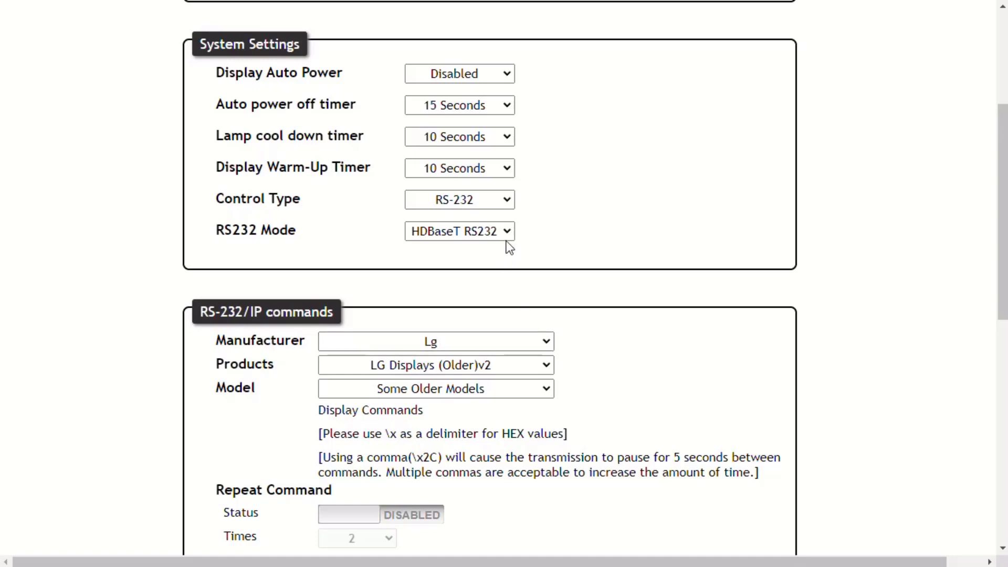
Step: Set Control Type to IP and save the TCP/IP settings with IP Mode Non-Login
left_click(500, 204)
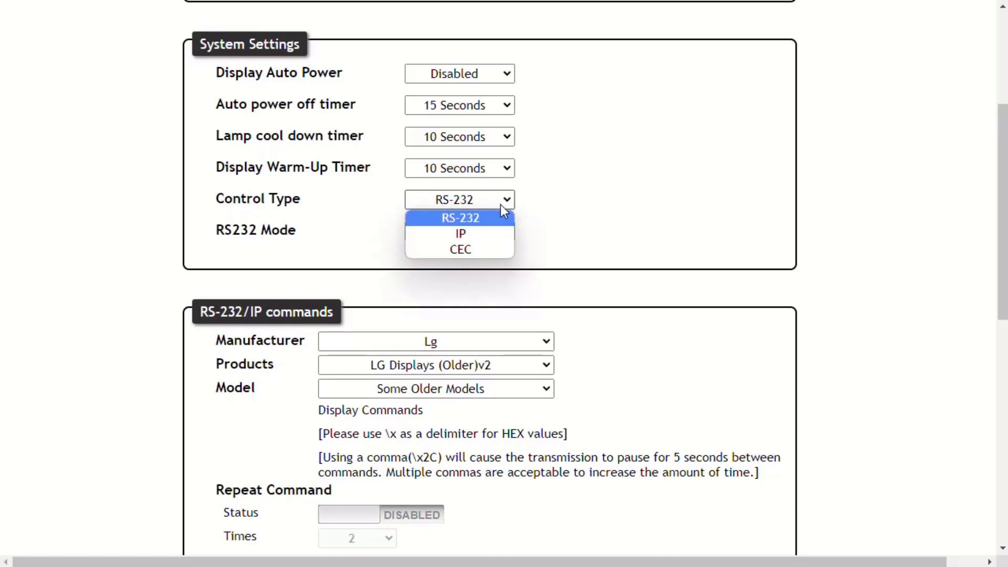
left_click(494, 232)
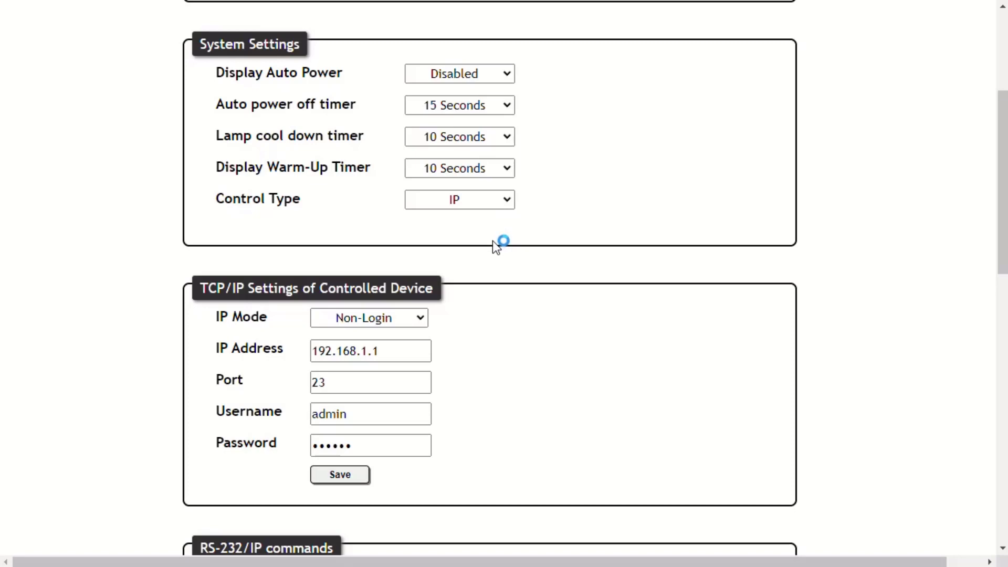
left_click(420, 320)
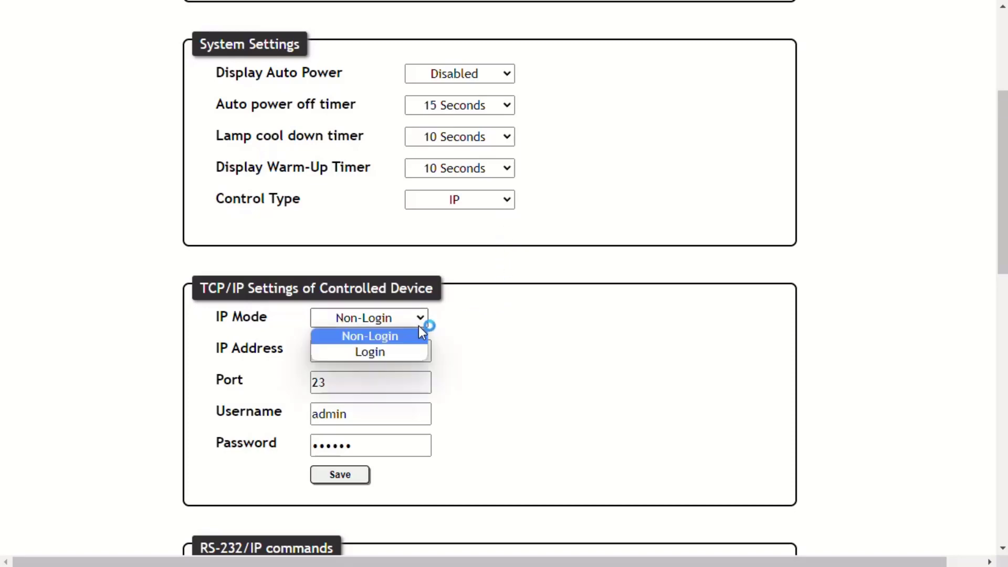
left_click(413, 352)
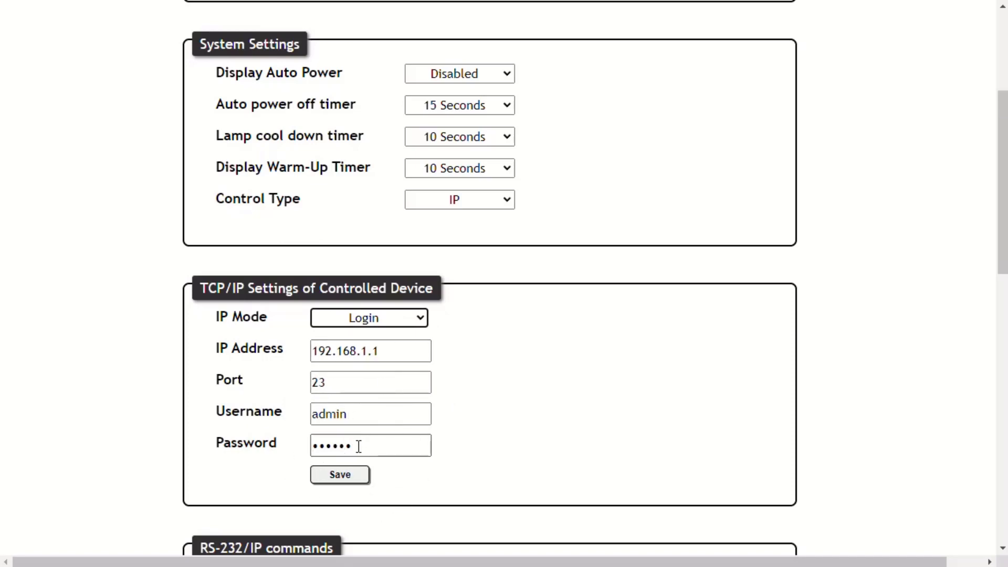
left_click(378, 320)
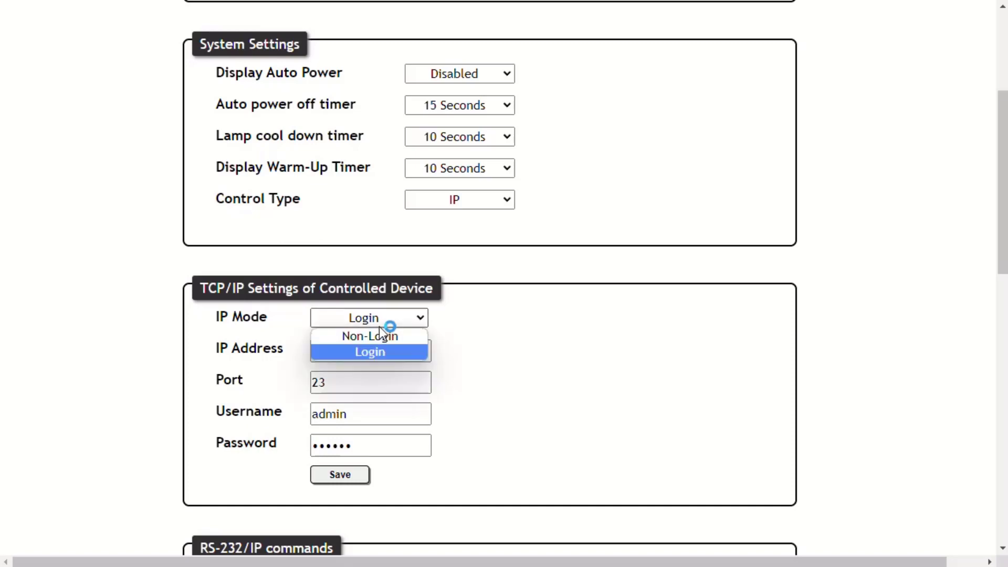
left_click(384, 338)
left_click(342, 475)
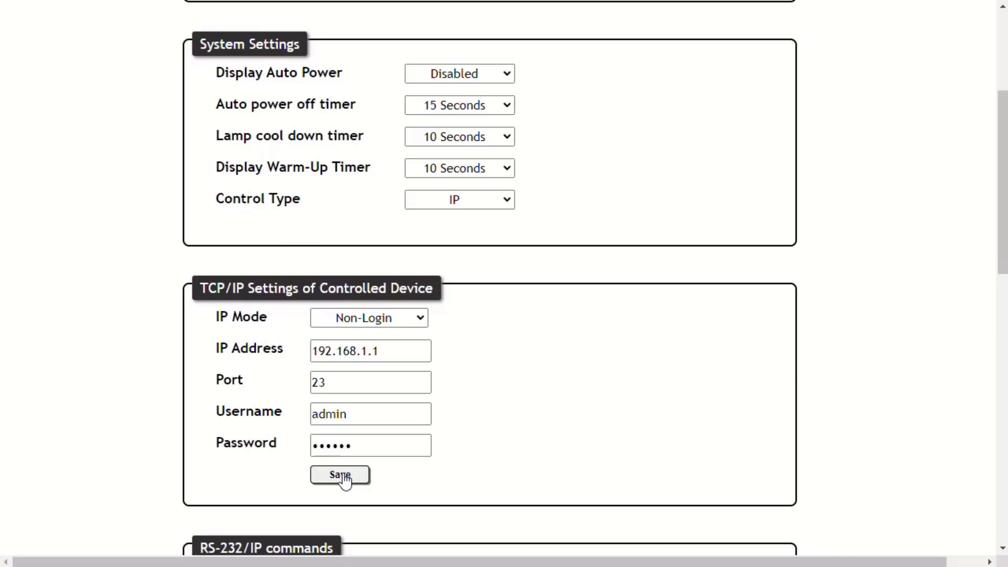
scroll(473, 184, "down", 1)
Step: Switch the Control Type back to RS-232
left_click(473, 185)
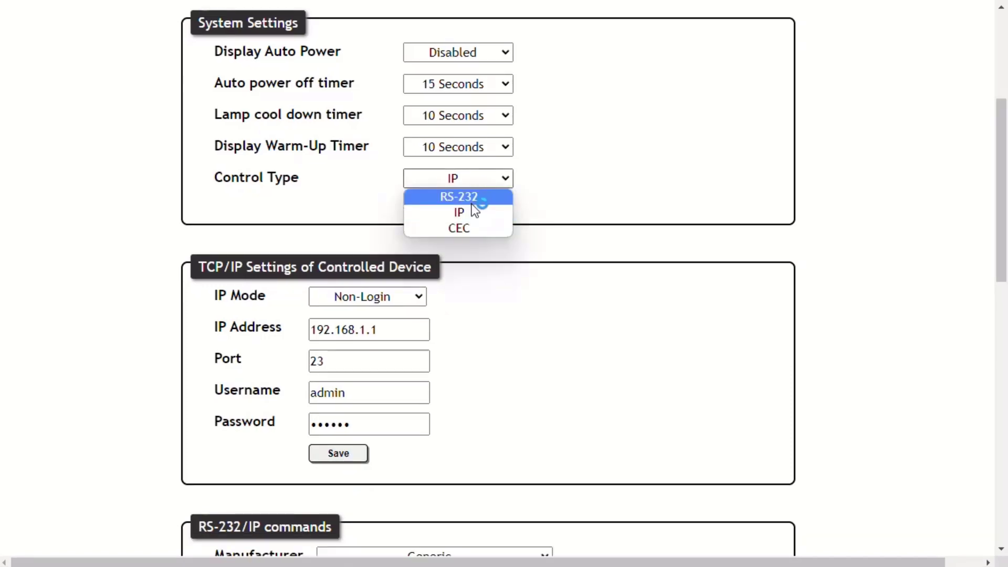
left_click(475, 196)
scroll(509, 317, "down", 6)
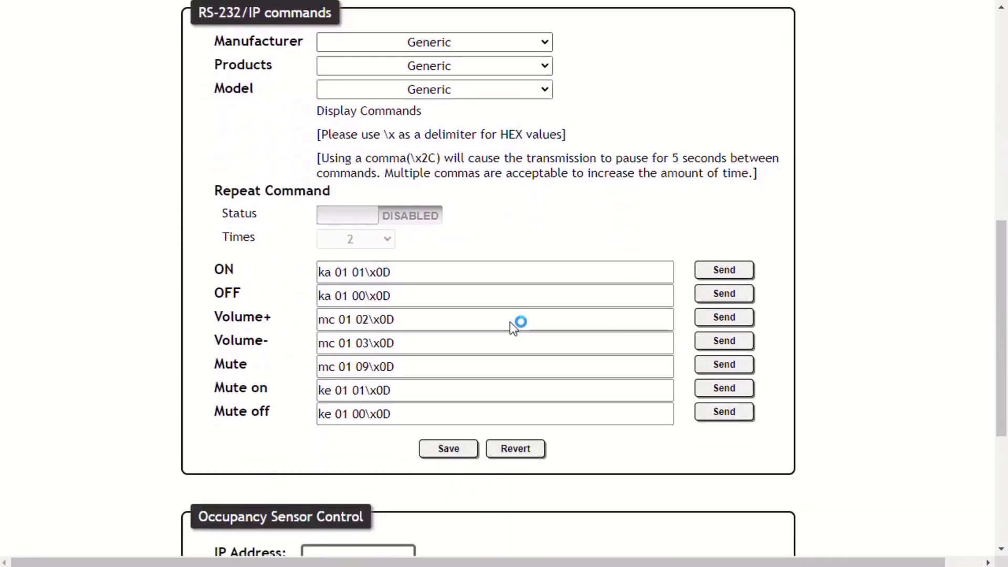
scroll(511, 315, "down", 4)
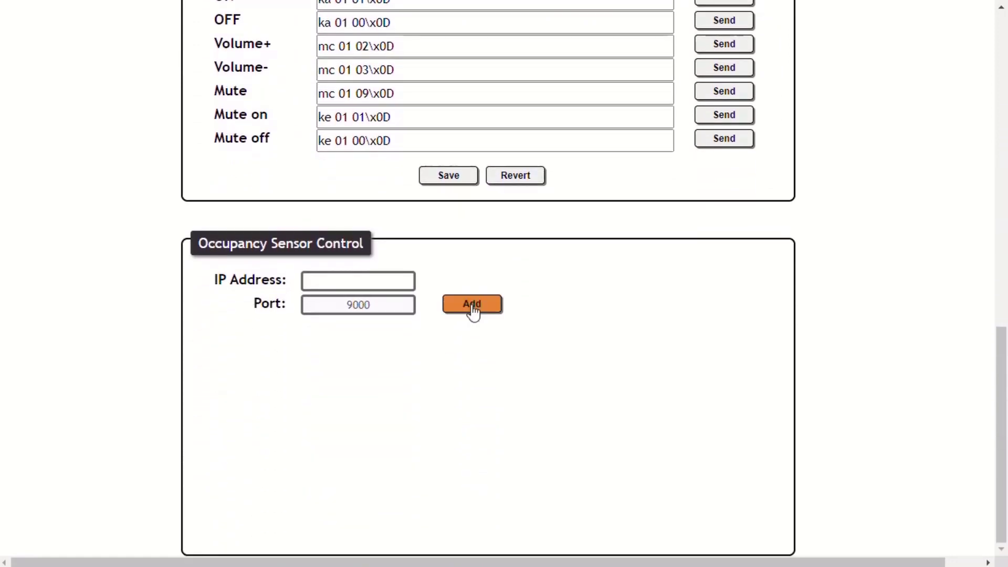
Step: Add an occupancy sensor at IP address 10.1.0.6
left_click(392, 278)
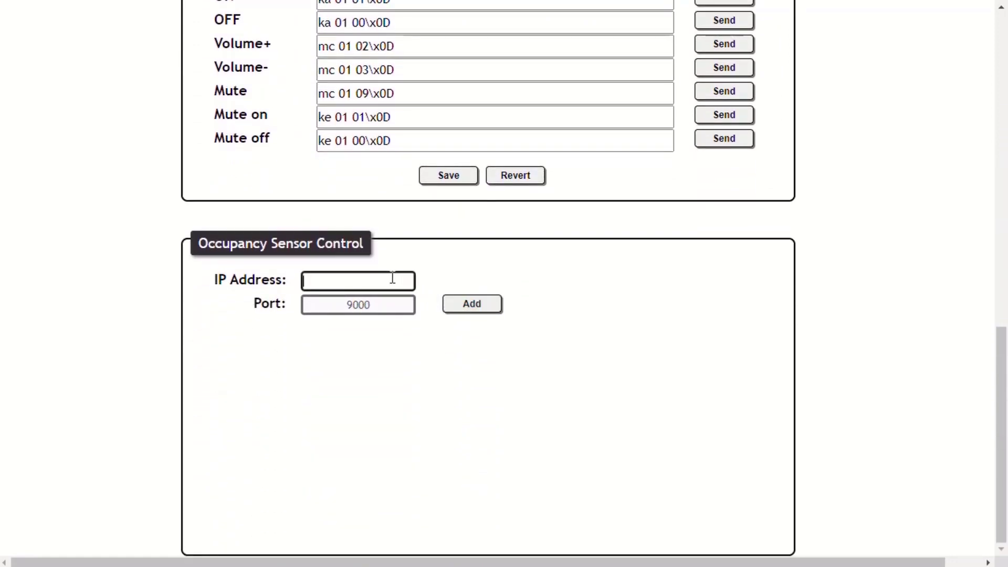
type("10.1.0.6")
left_click(456, 306)
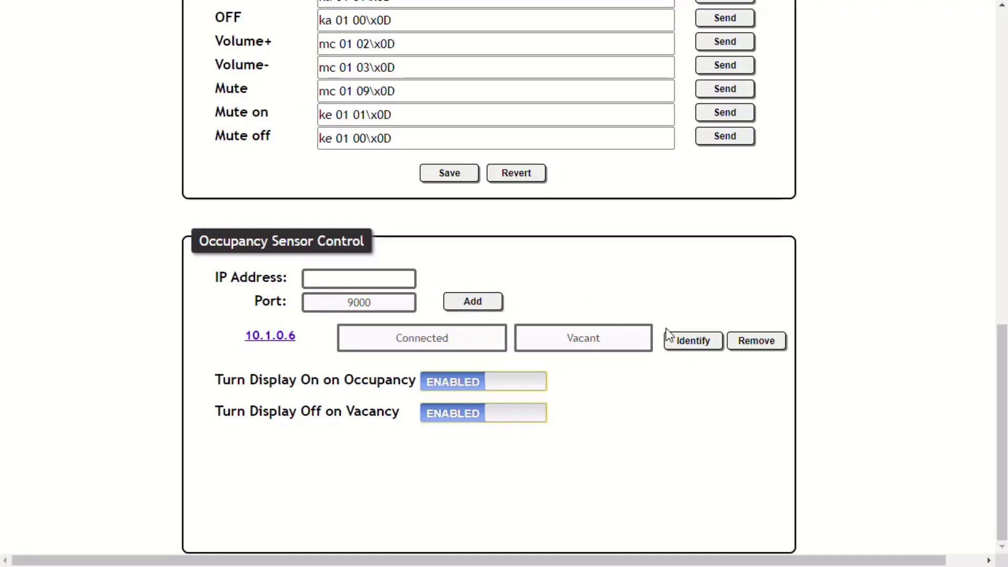
scroll(672, 337, "up", 10)
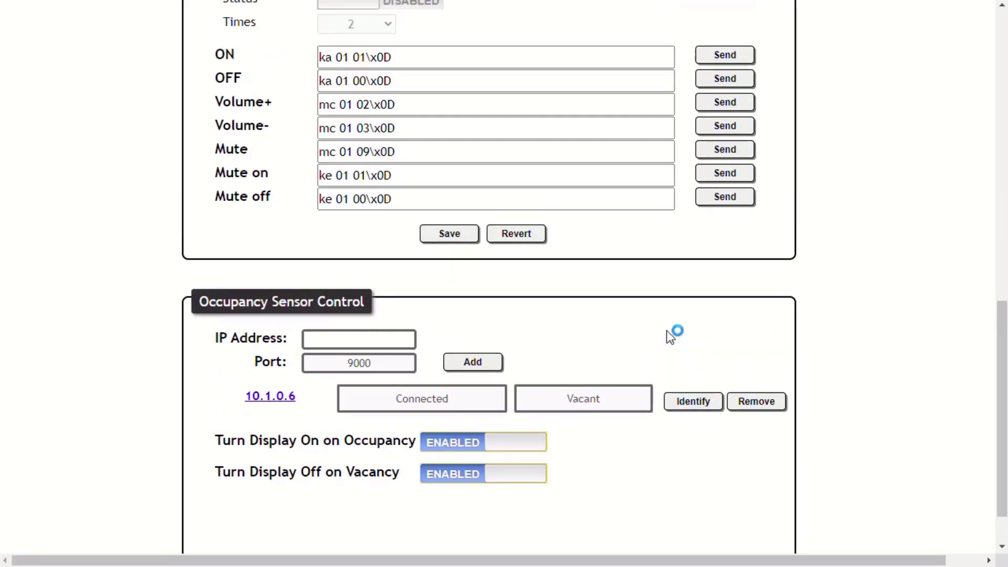
scroll(672, 336, "up", 4)
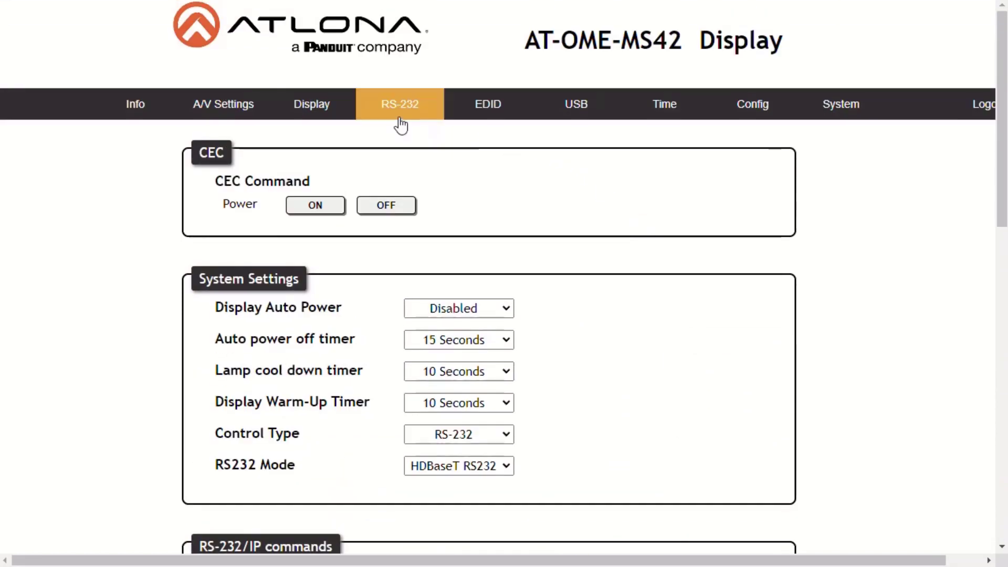
Step: Open the RS-232 page showing both ports at 115200 baud, 8 data bits, no parity, 1 stop bit
left_click(400, 124)
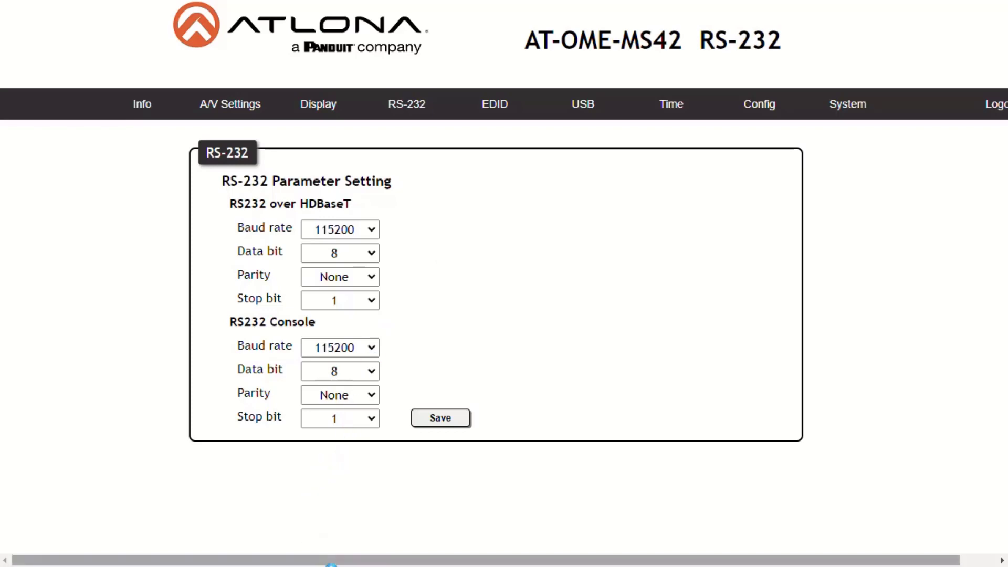
Step: Open the EDID page and review the USBC and HDMI3 options, leaving both on Connected Display
left_click(500, 120)
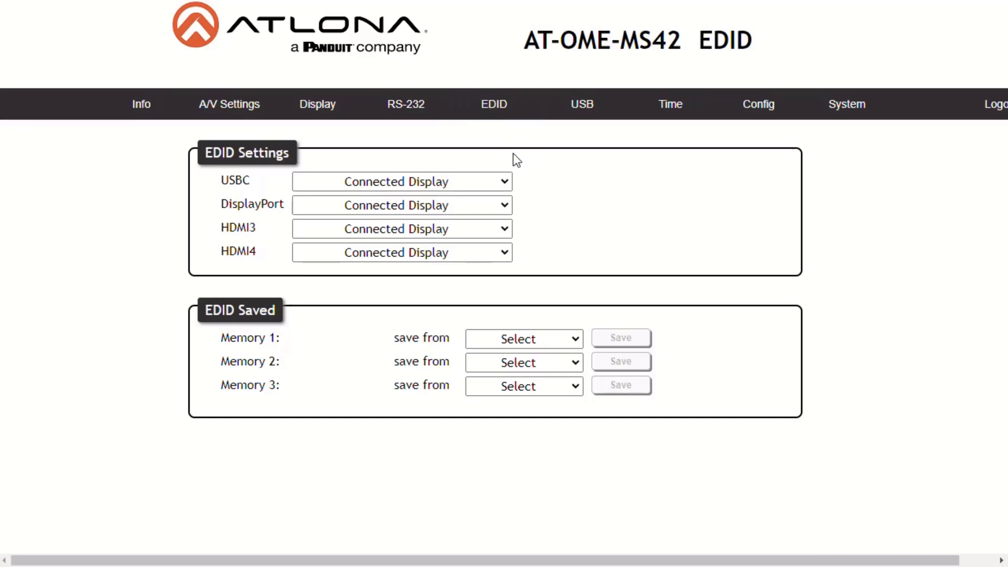
left_click(504, 181)
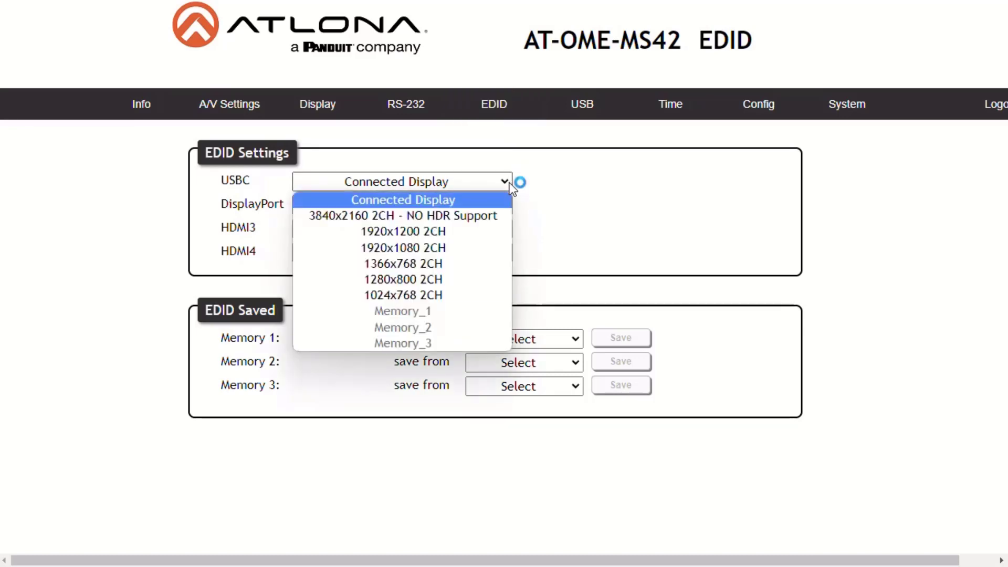
left_click(509, 183)
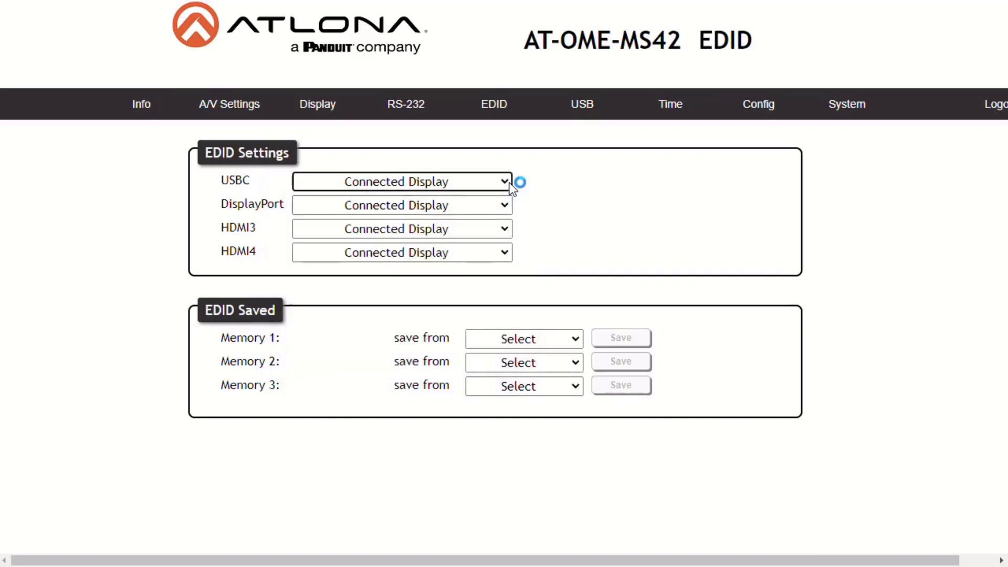
left_click(505, 237)
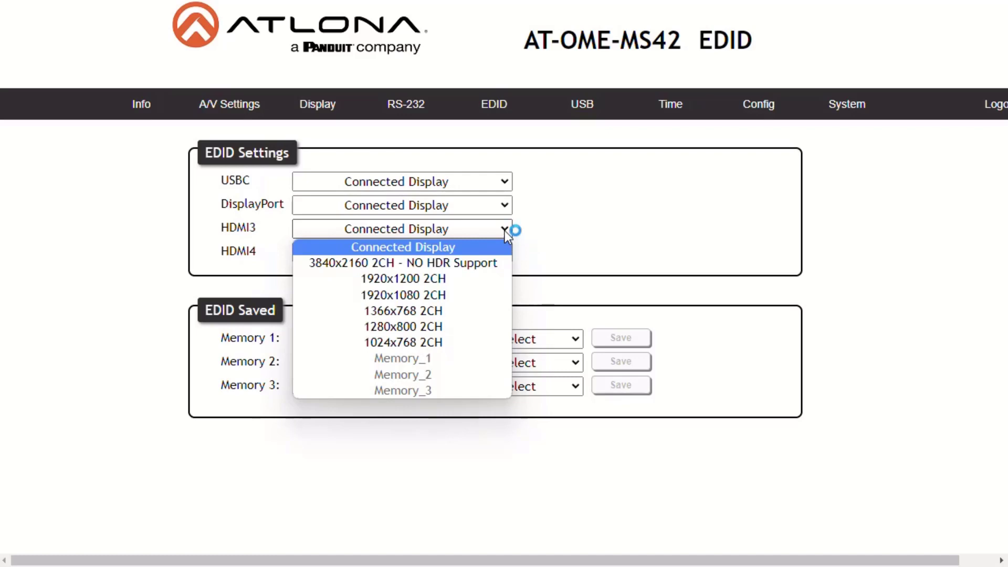
left_click(506, 231)
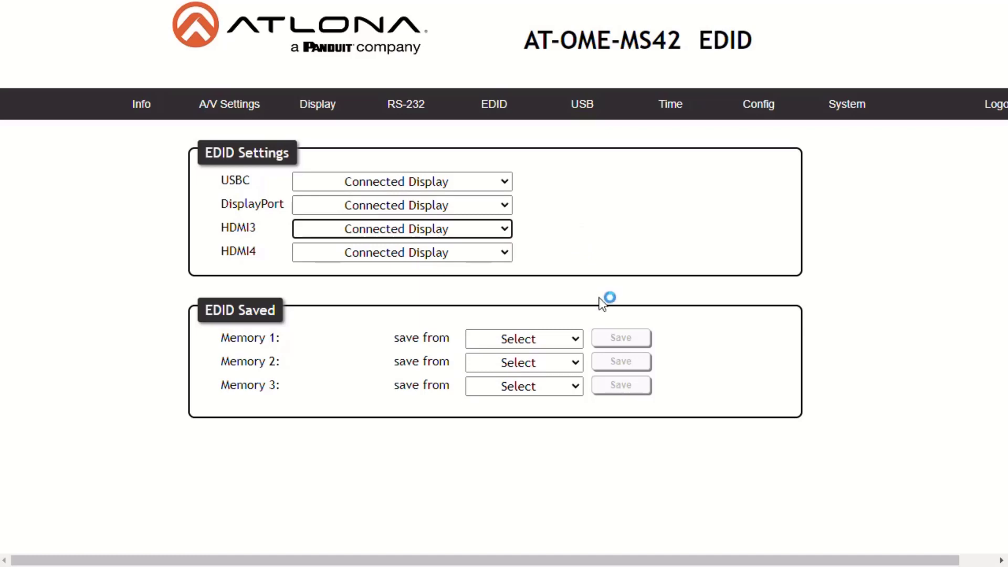
Step: Save the HDMI Output EDID into Memory 1 and assign LG SIGNAGE to HDMI3
left_click(578, 340)
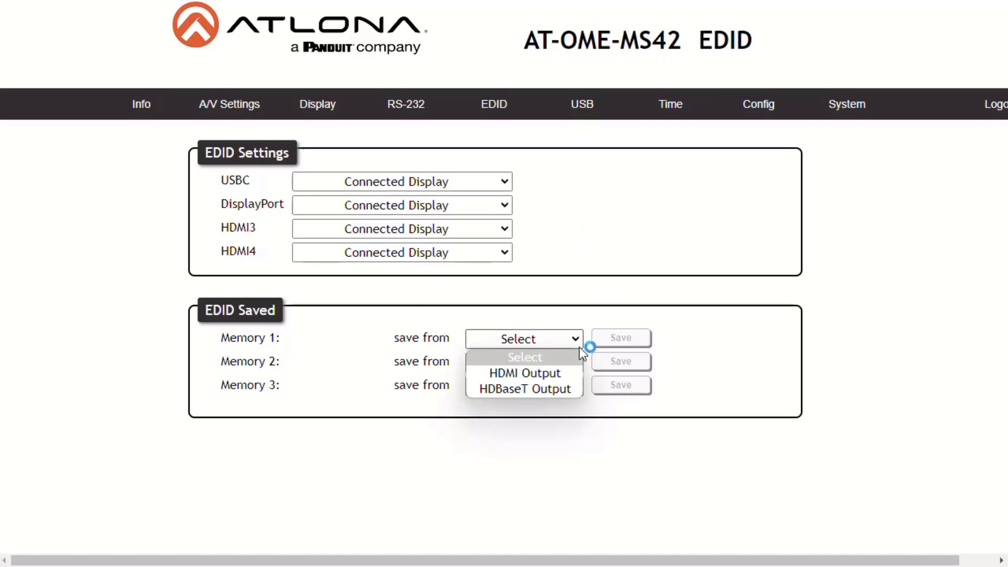
left_click(571, 377)
left_click(619, 342)
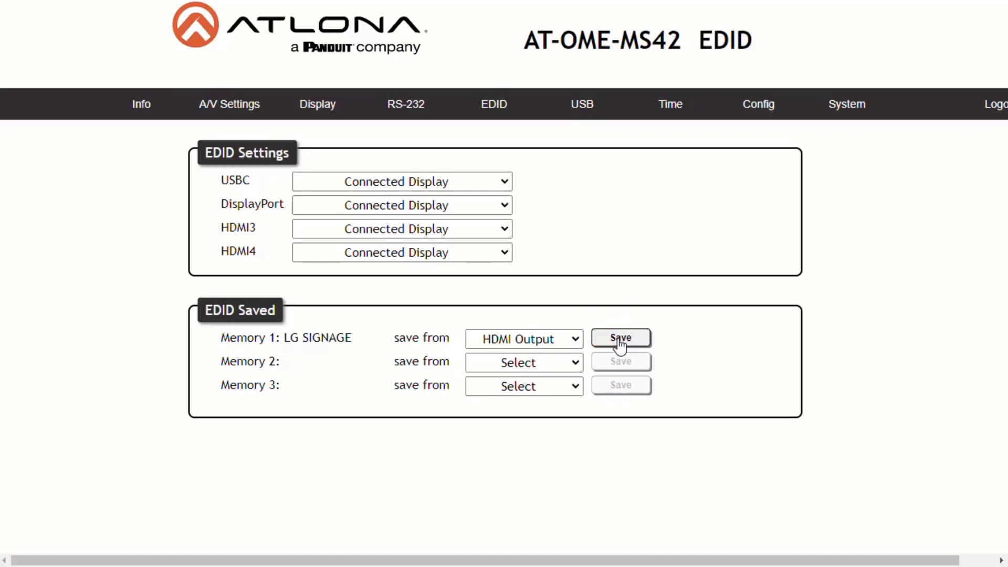
left_click(503, 229)
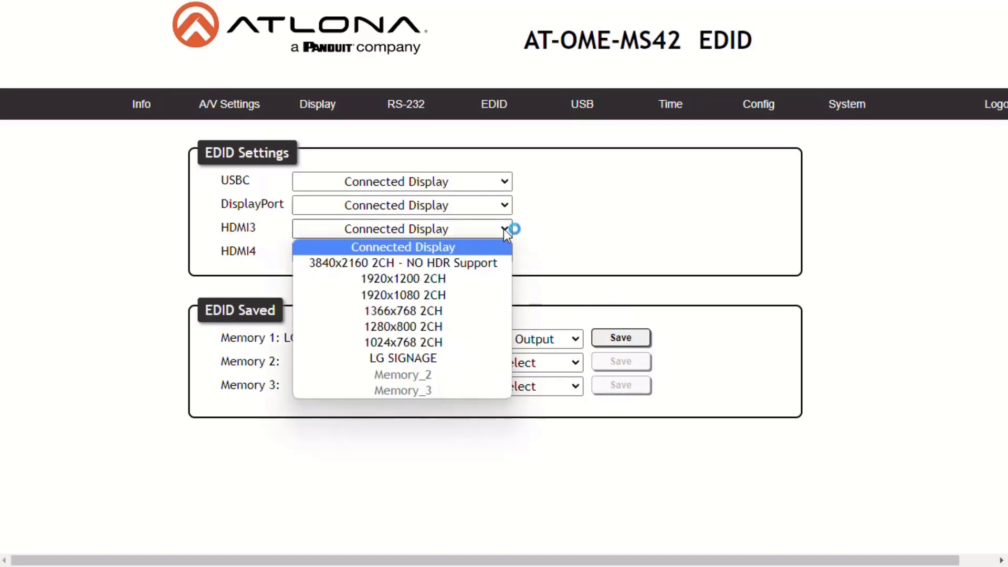
left_click(485, 359)
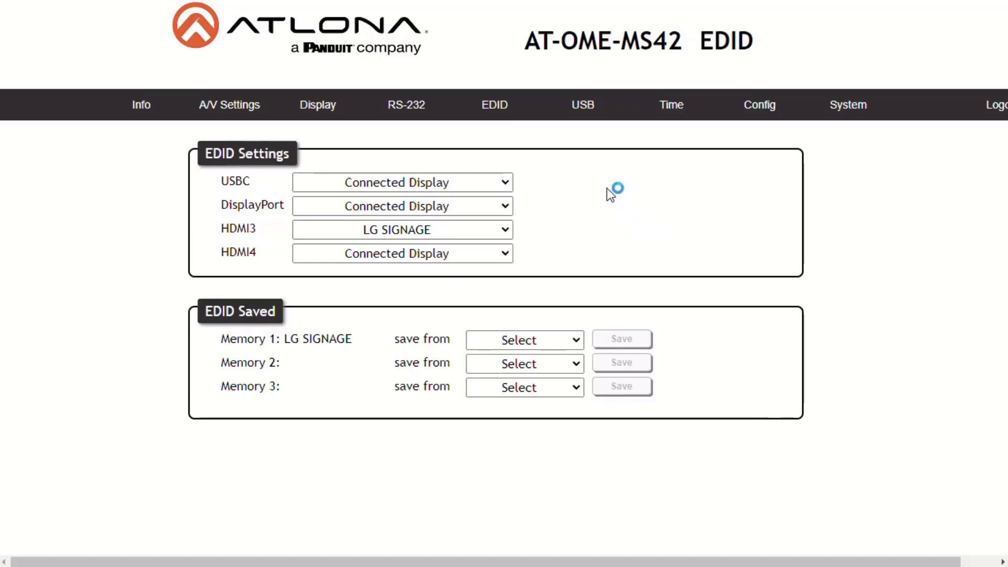
Step: On the USB page, set USB Host to Manual and review its host port choices
left_click(580, 110)
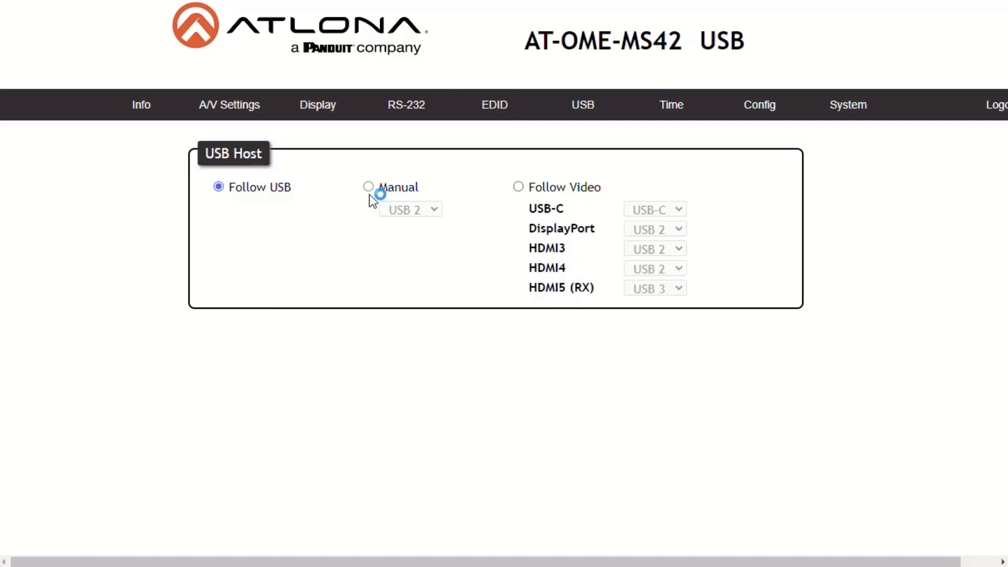
left_click(369, 190)
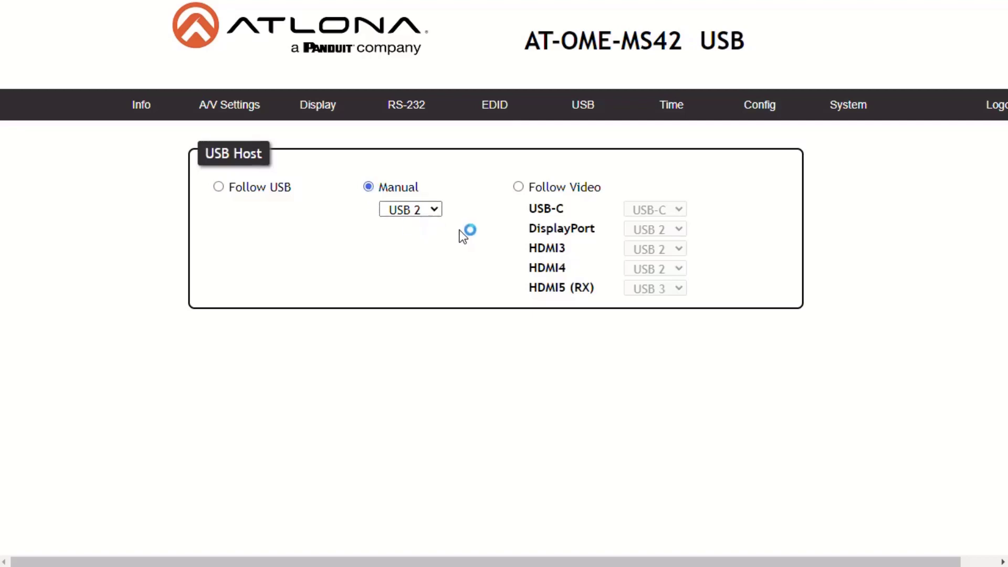
left_click(437, 214)
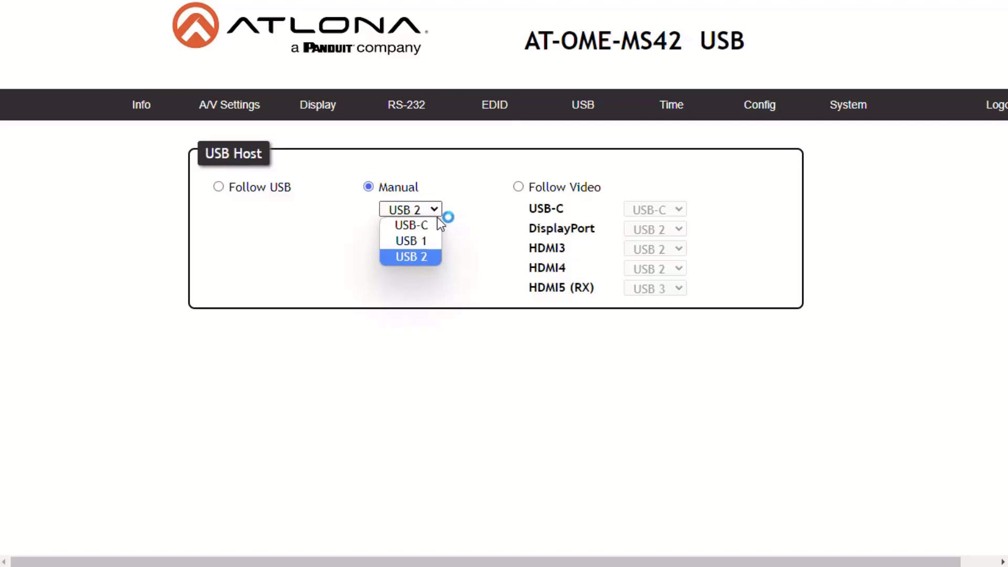
left_click(519, 187)
Step: Try Follow Video with USB 2 kept for DisplayPort and HDMI3, then choose Follow USB
left_click(519, 188)
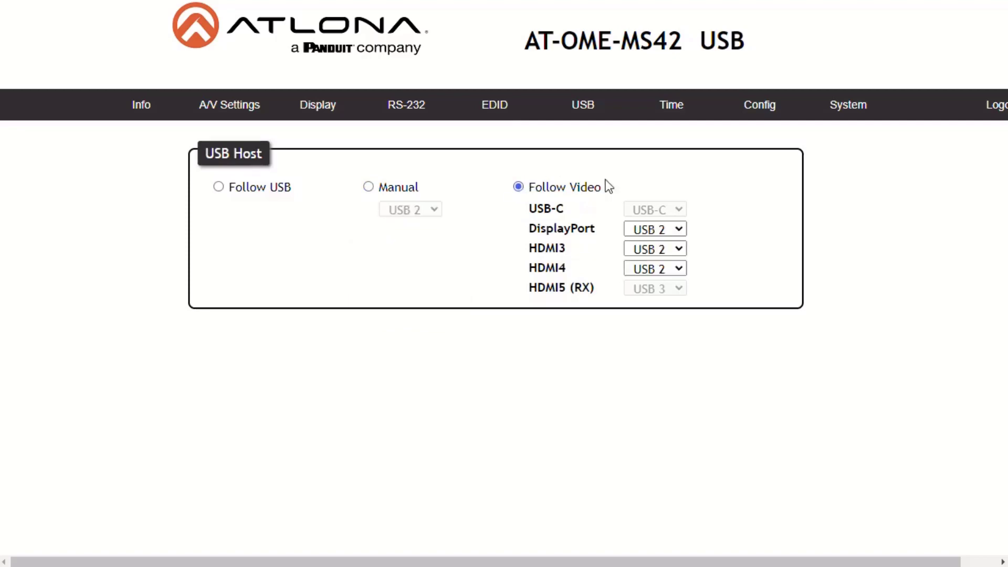
left_click(679, 230)
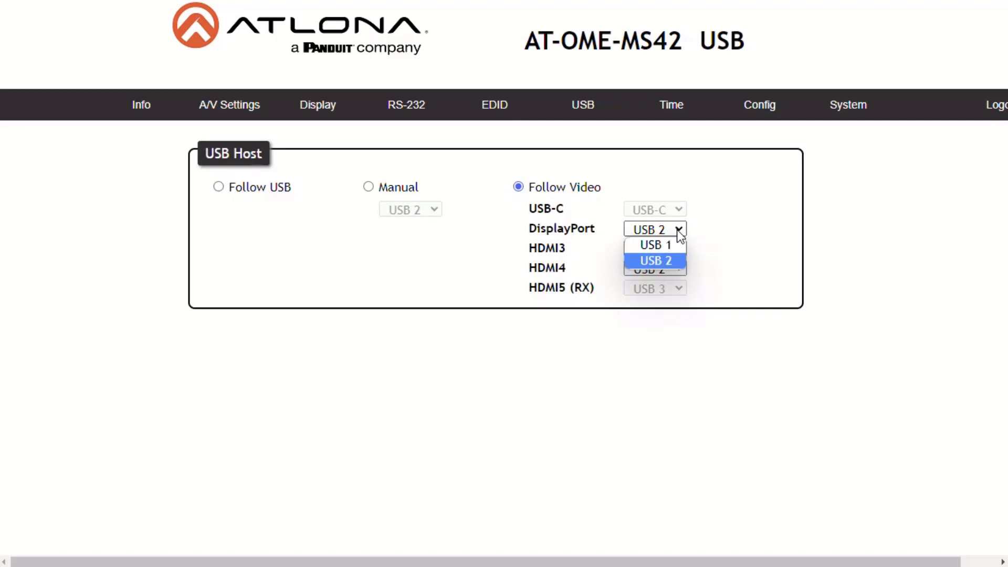
left_click(679, 232)
left_click(679, 250)
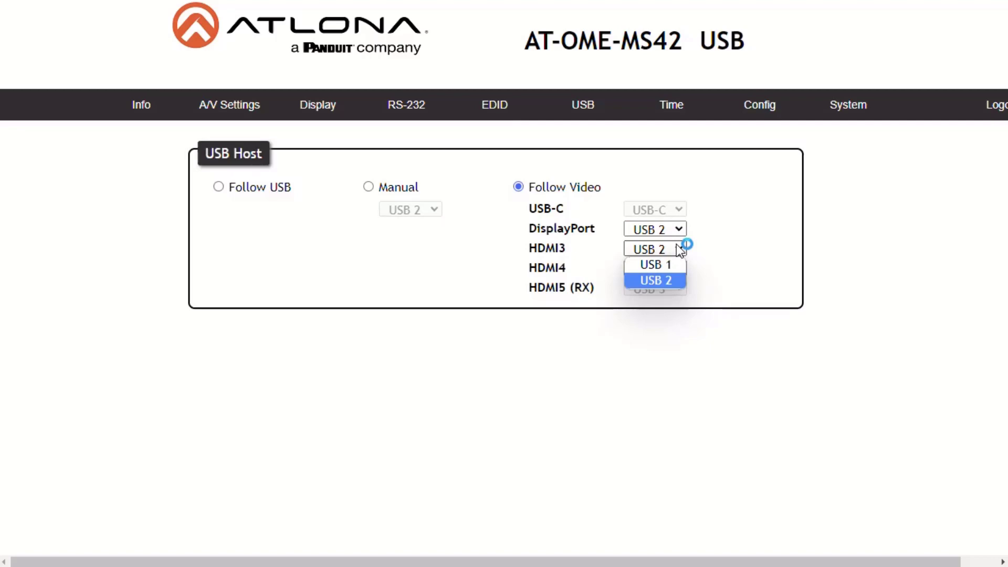
left_click(642, 381)
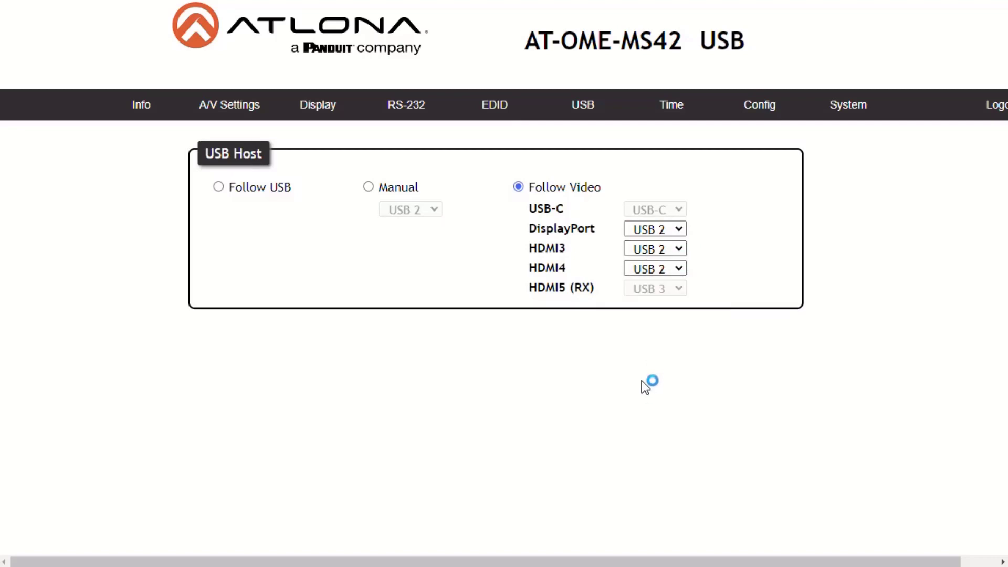
left_click(219, 188)
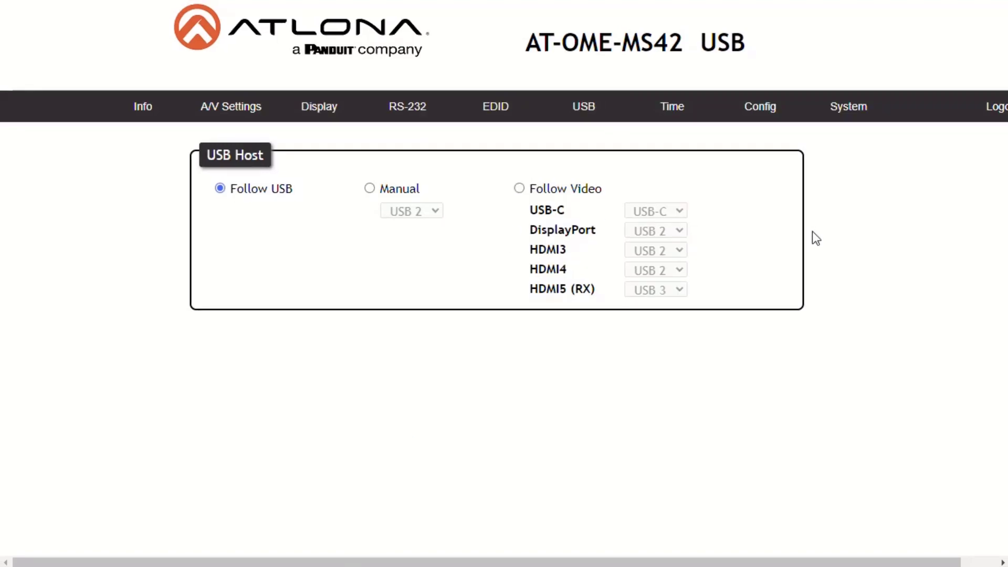
Step: On the Time page, enable Daylight Saving and save, keeping NTP server time.google.com
left_click(693, 119)
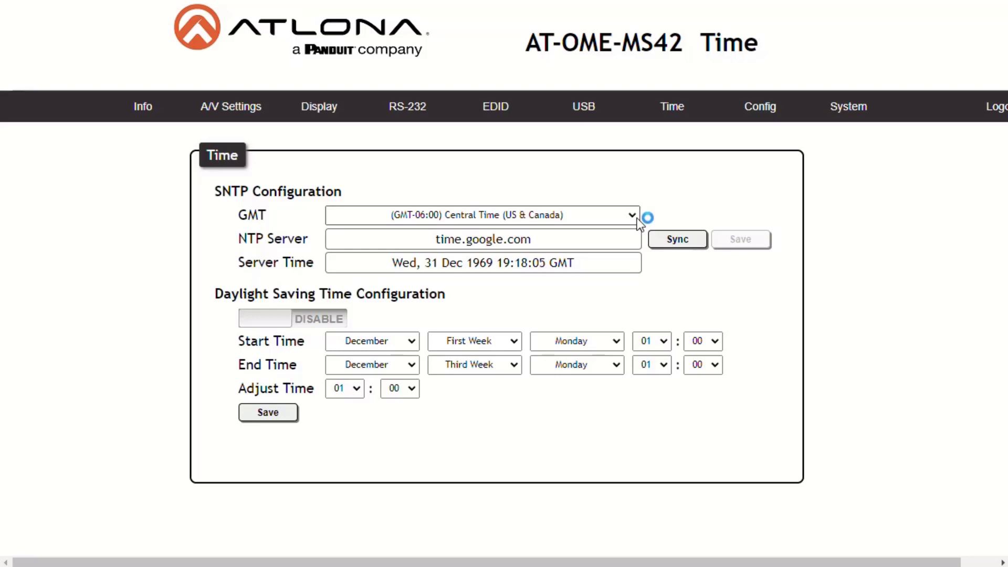
left_click(321, 329)
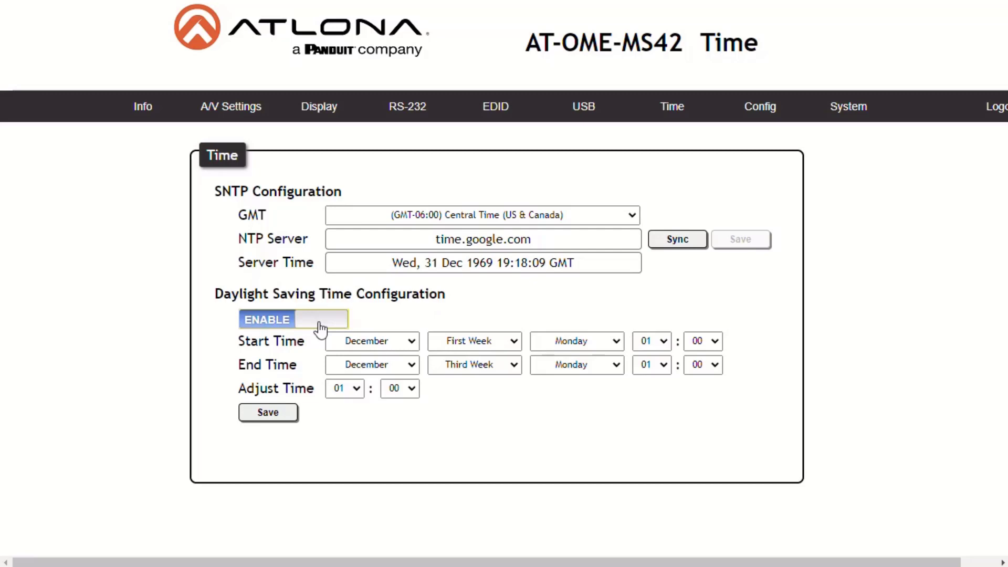
left_click(290, 415)
Step: Show the Config page with the Web & Telnet login and password settings
left_click(763, 113)
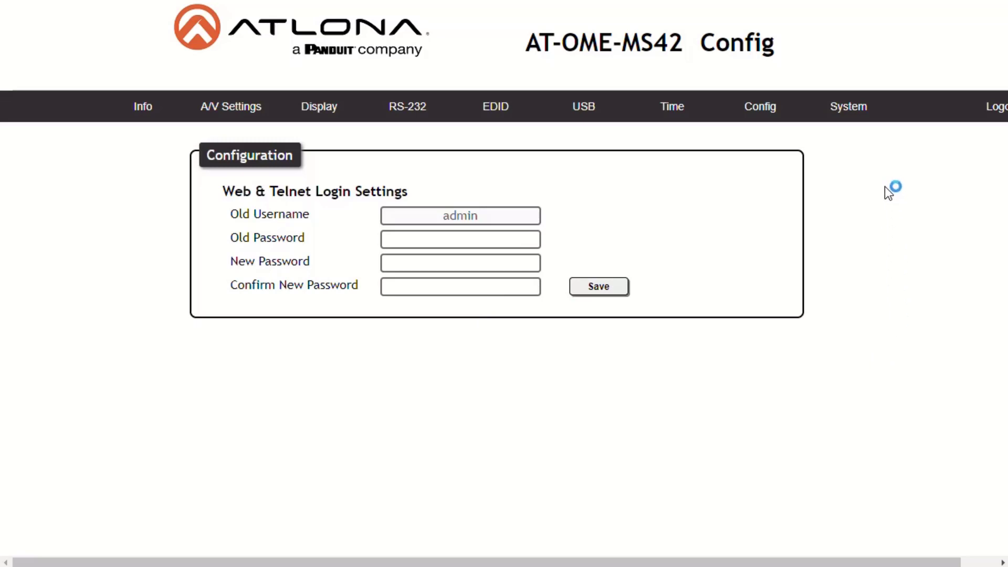
Step: On the System page, toggle IP Mode to Static IP and back to DHCP, then turn Telnet Login Mode ON
left_click(847, 116)
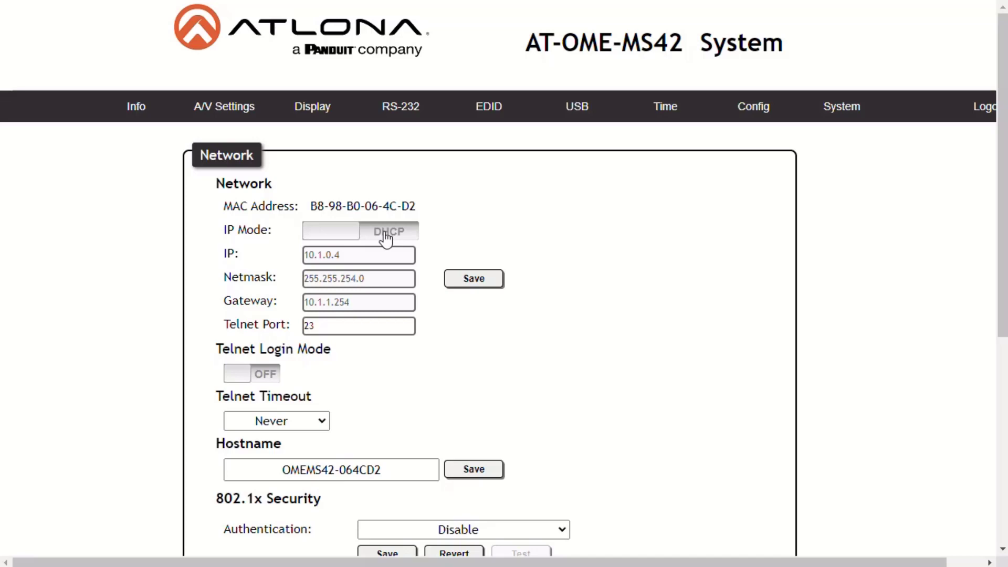
left_click(386, 233)
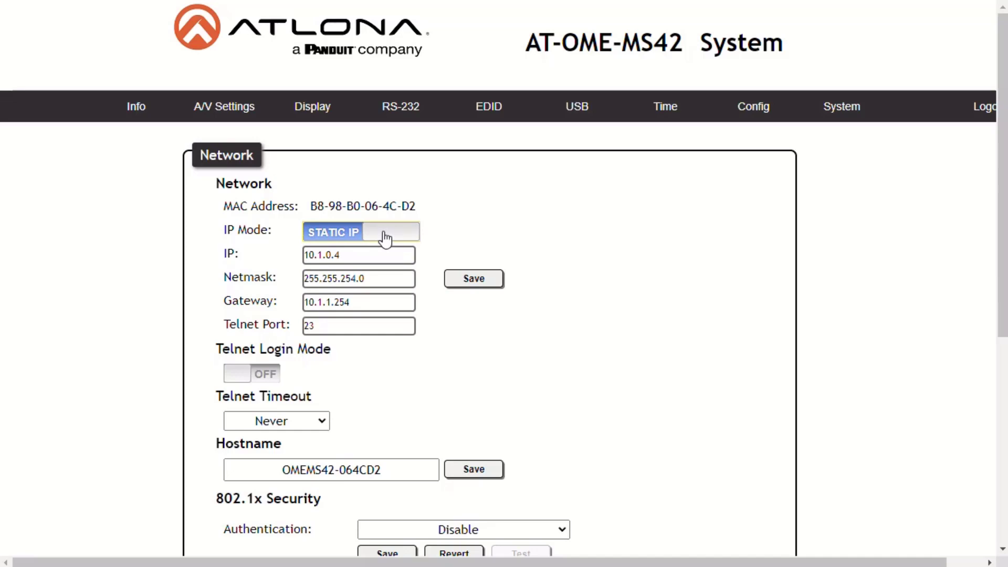
left_click(338, 242)
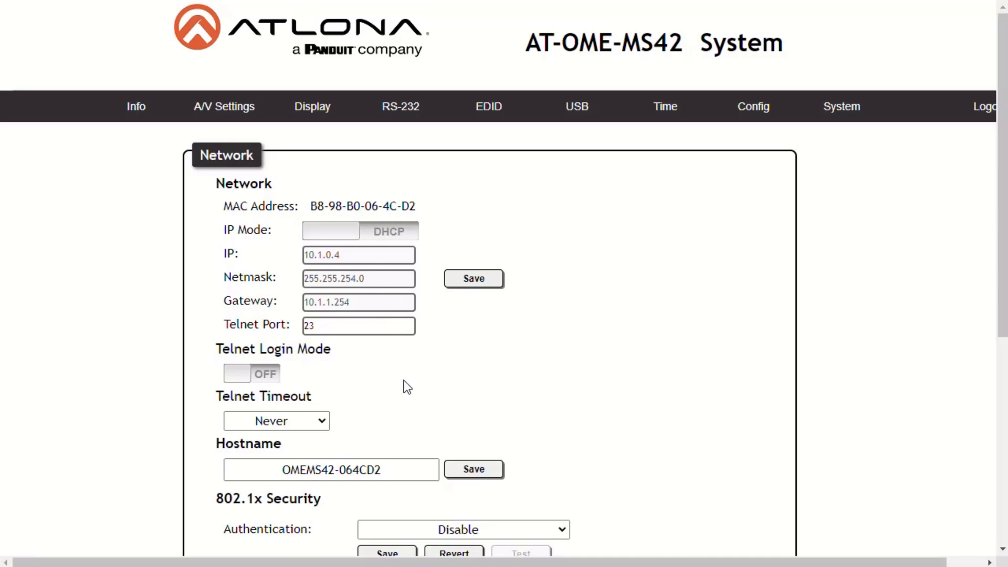
left_click(265, 378)
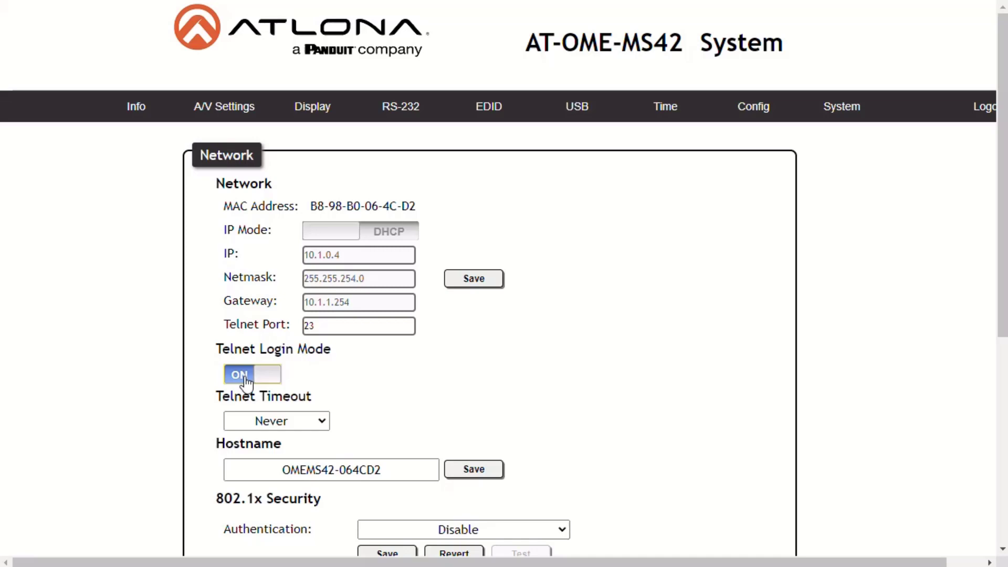
Step: Turn Telnet Login Mode OFF and leave Telnet Timeout at Never
left_click(245, 378)
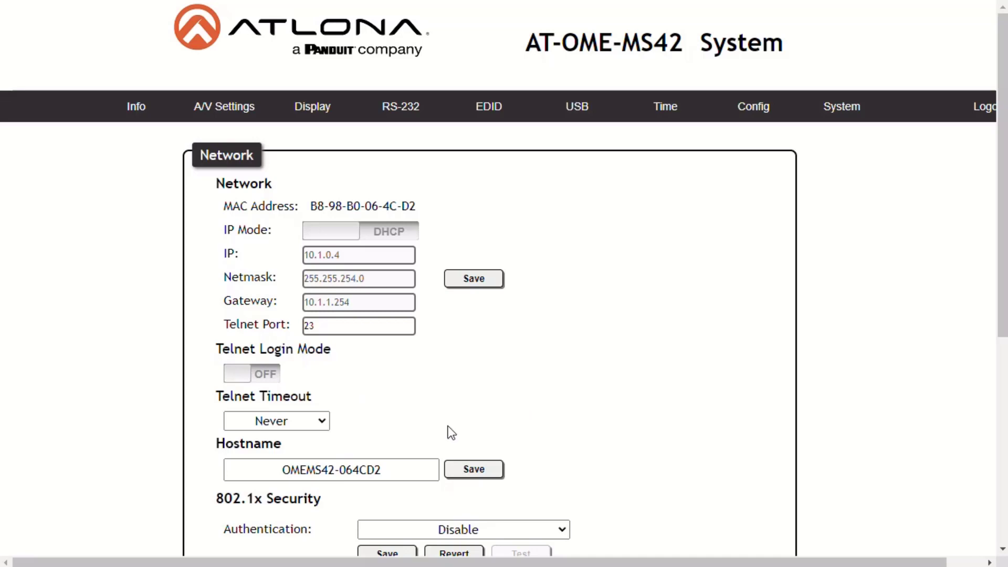
left_click(320, 430)
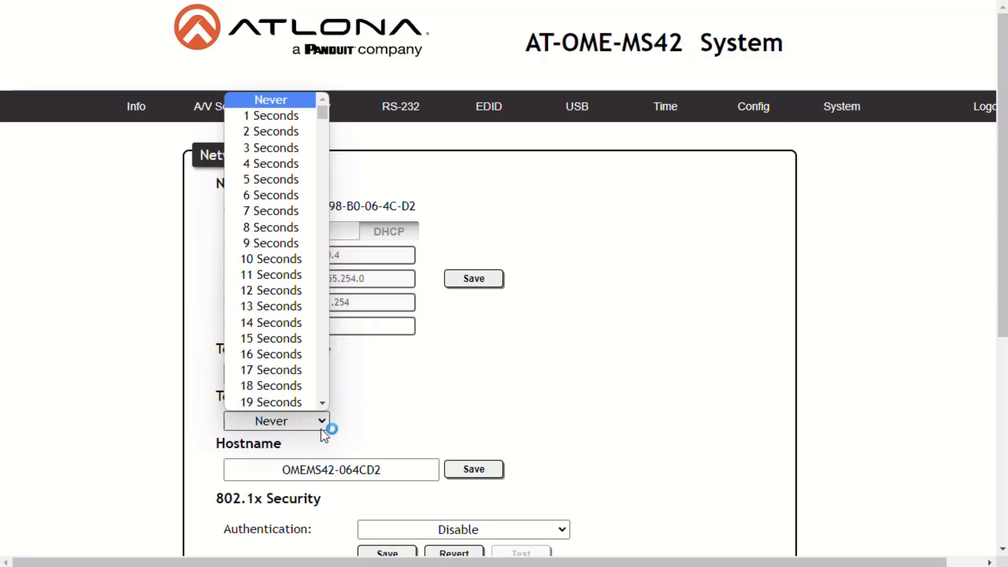
left_click(320, 423)
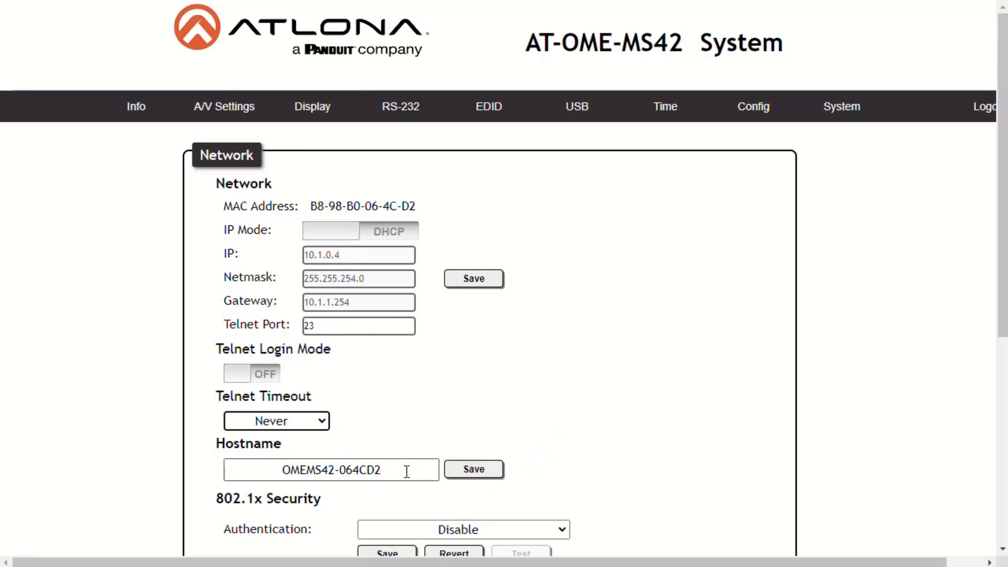
Step: Replace the hostname suffix 064CD2 with CLASS30 and save hostname OMEMS42-CLASS30
left_click_drag(407, 472, 340, 470)
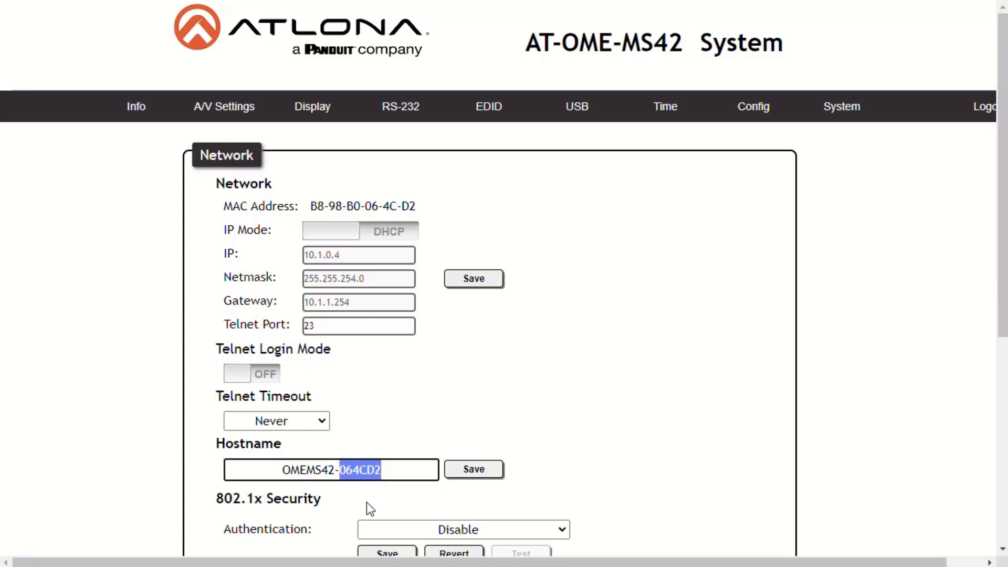
type("CLASS")
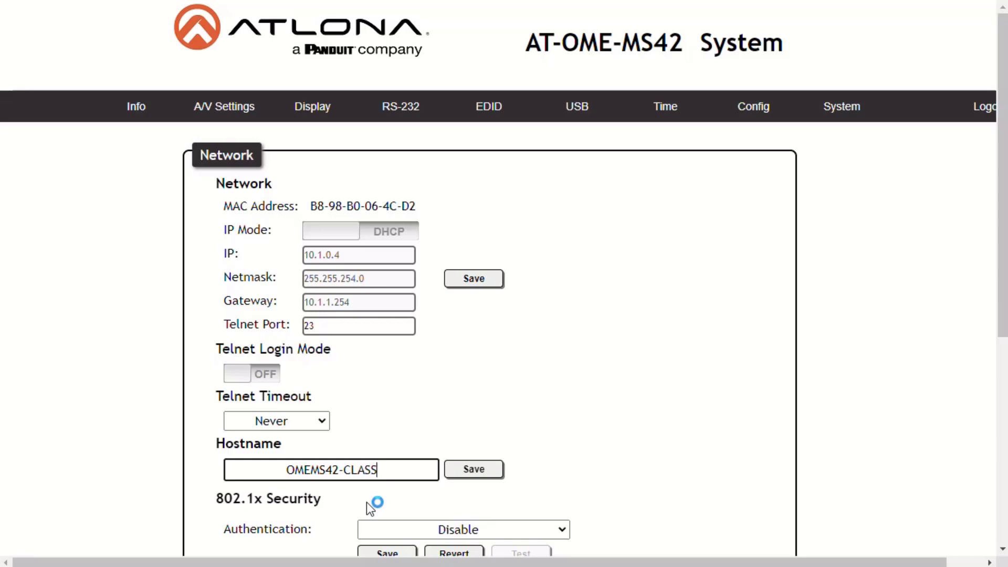
type("30")
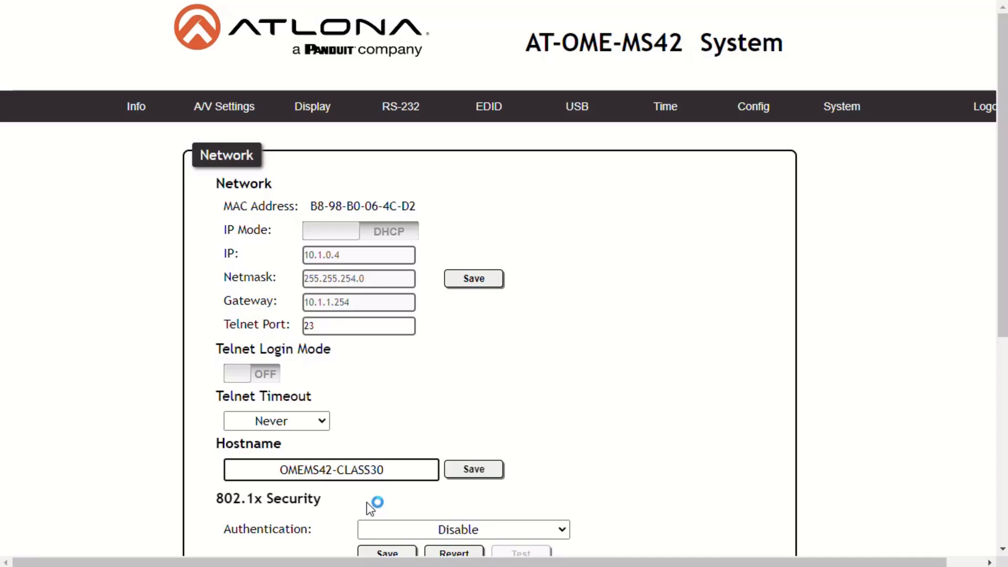
left_click(475, 473)
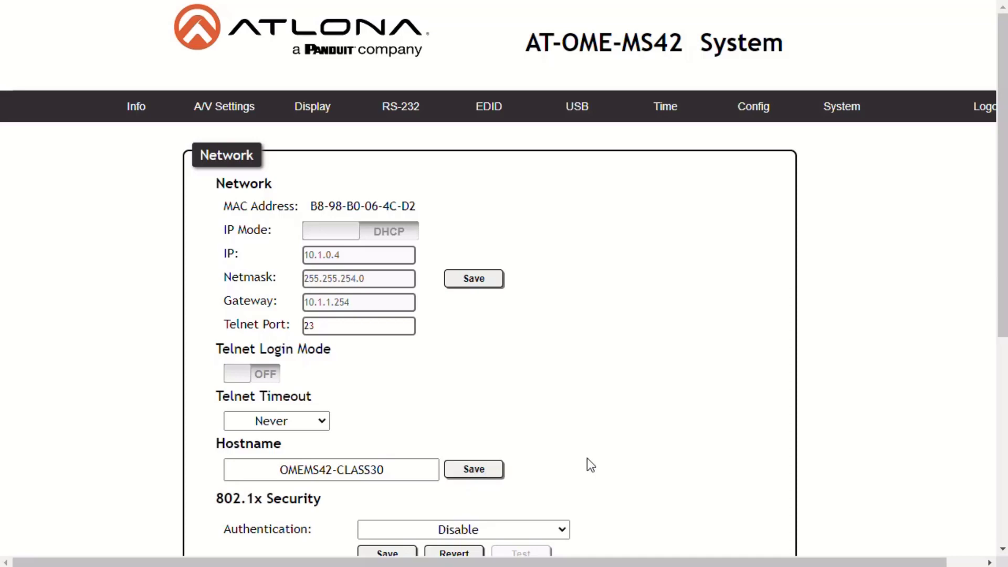
scroll(594, 468, "down", 1)
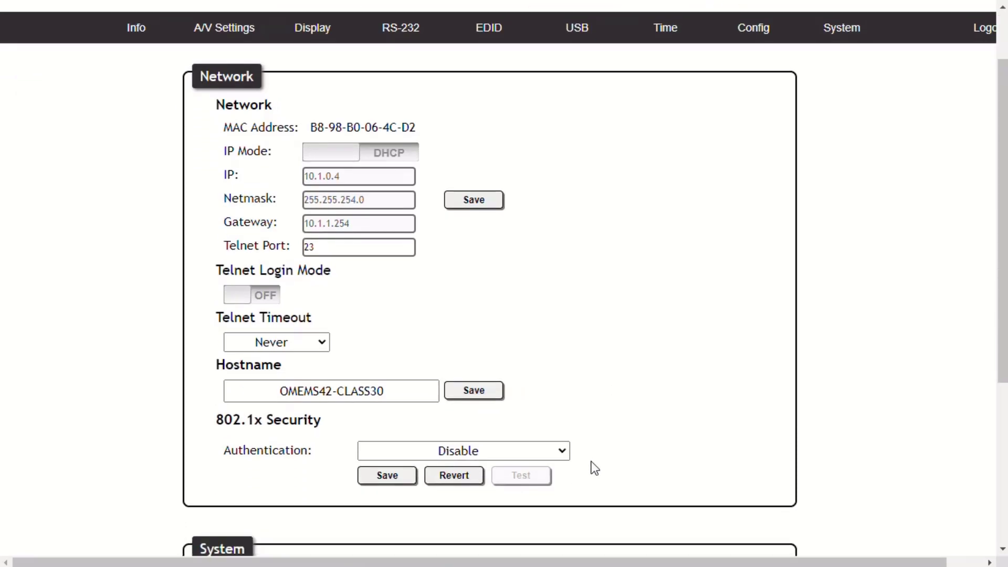
left_click(562, 453)
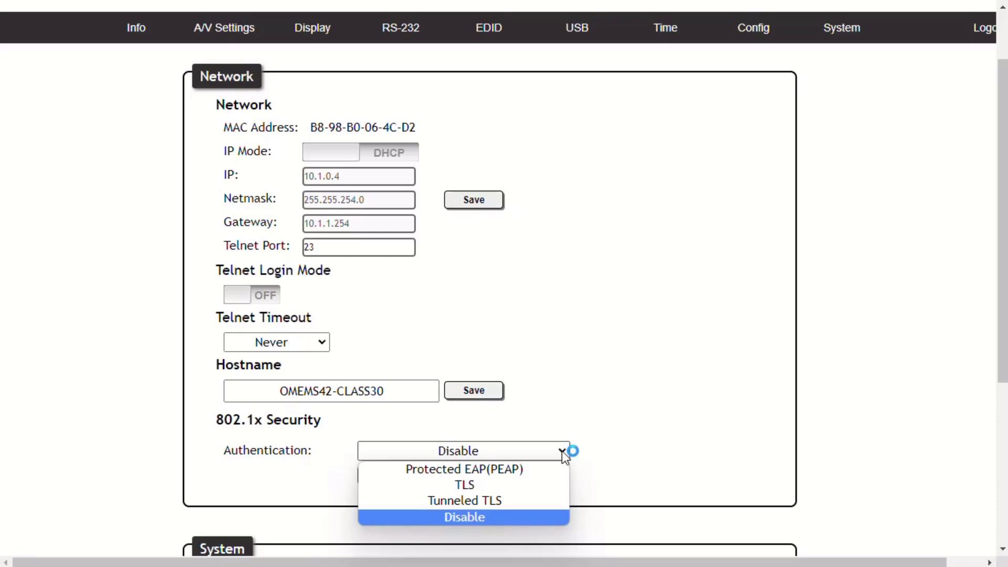
left_click(562, 451)
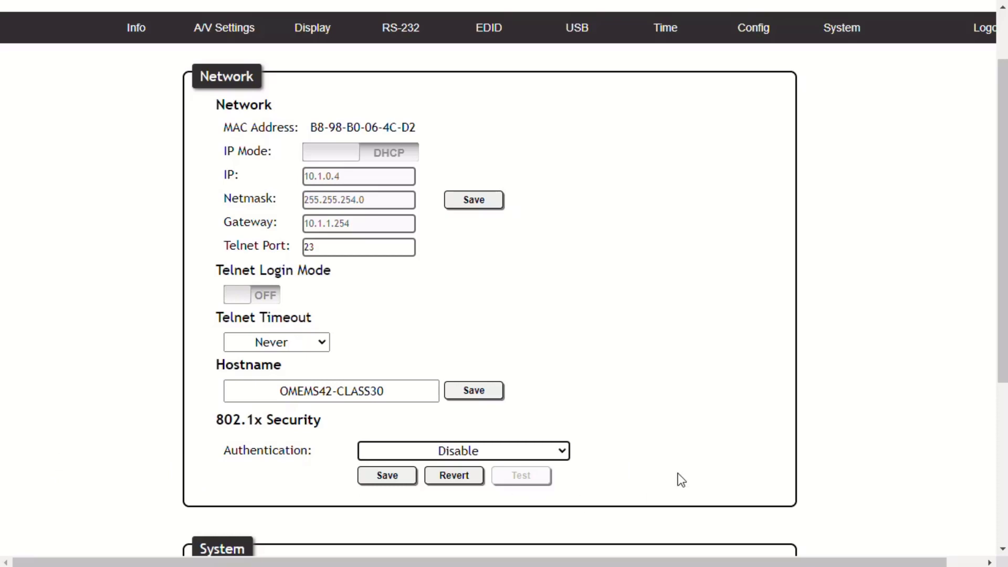
scroll(681, 479, "down", 5)
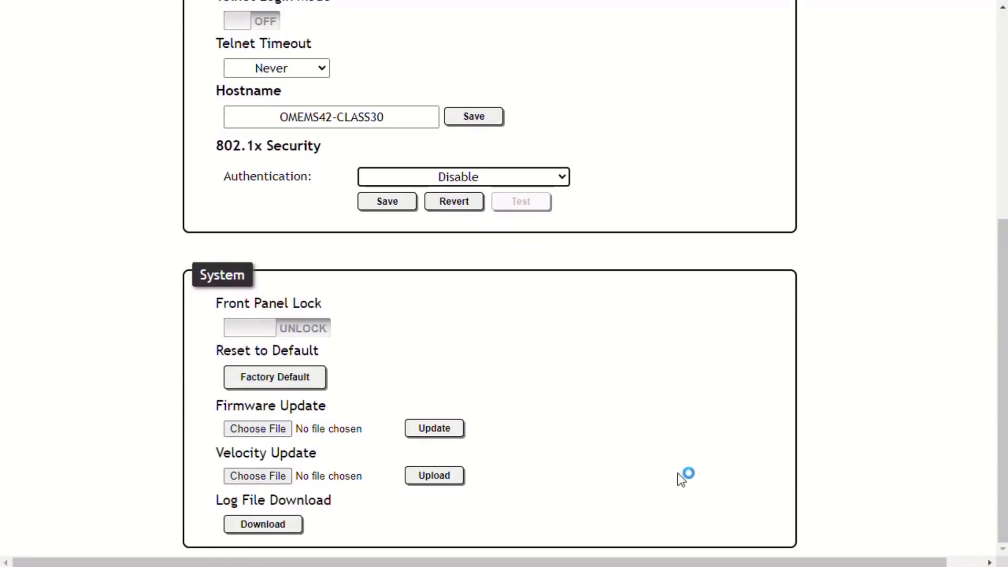
left_click(318, 331)
left_click(258, 330)
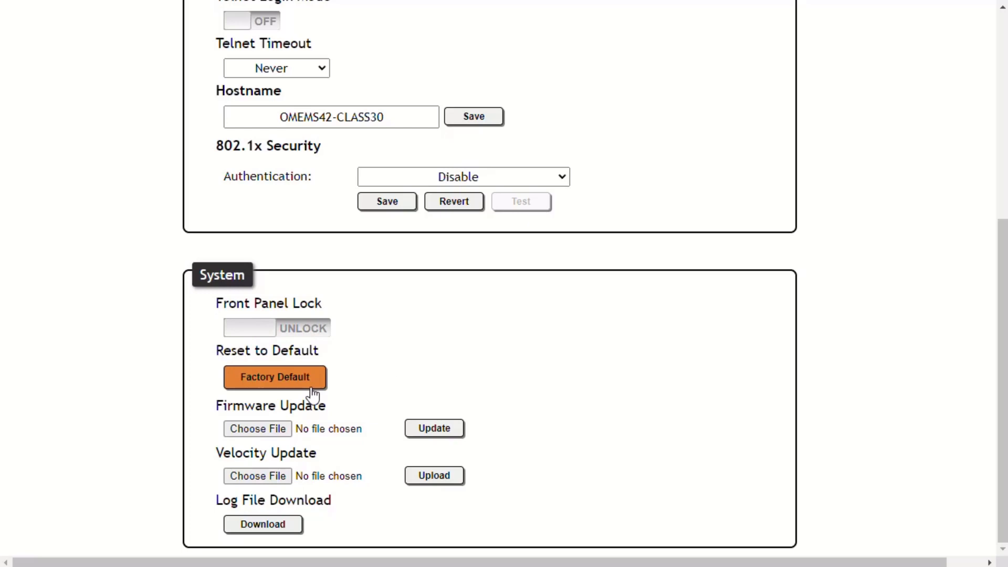
left_click(354, 430)
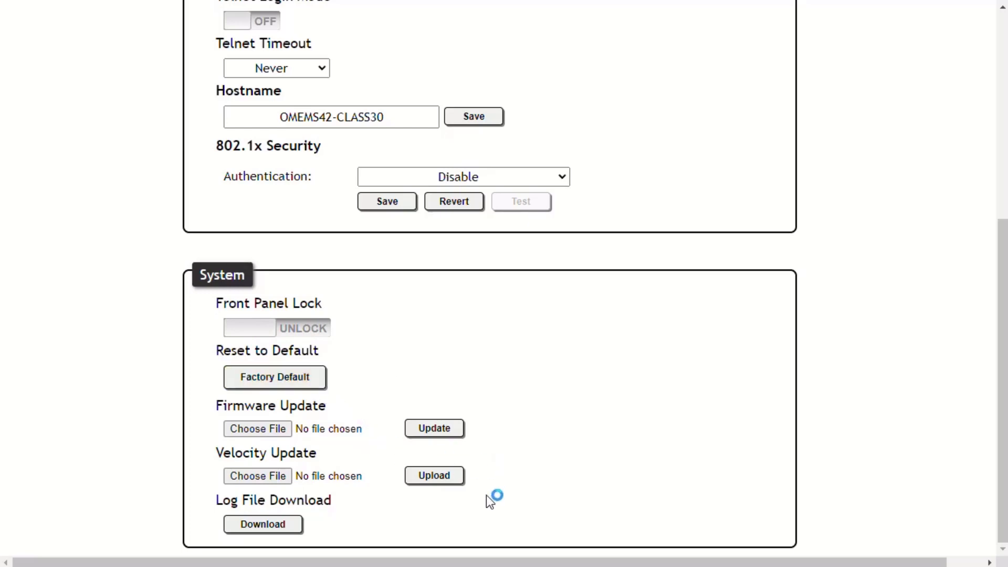